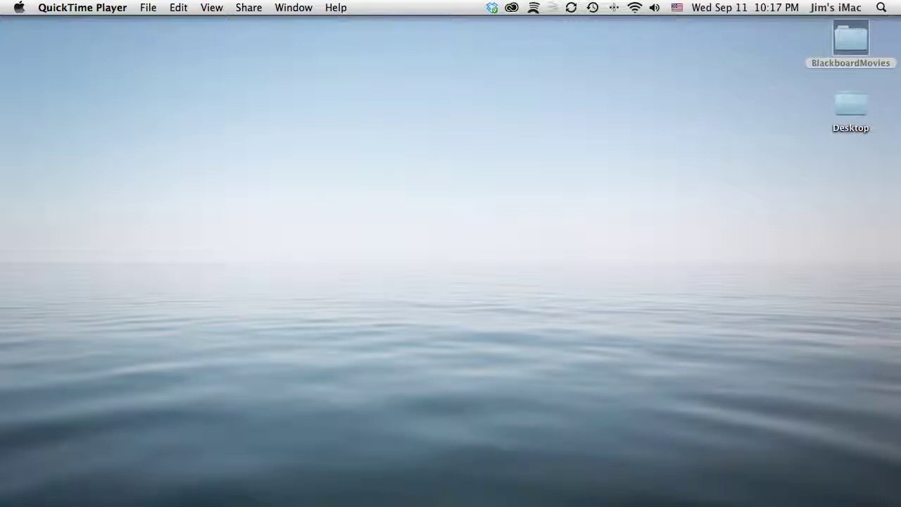
Switch to Adobe InDesign CS6 from its Dock icon
mouse_move(581, 501)
click(635, 485)
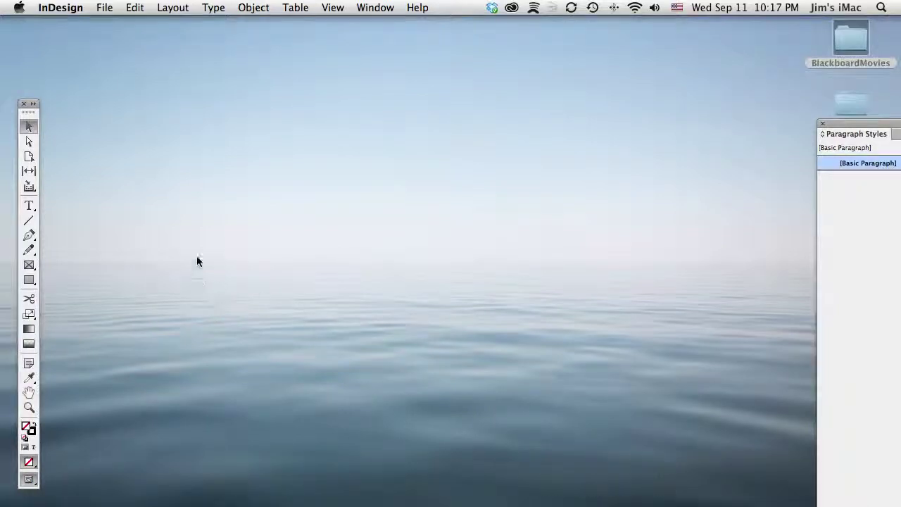
Create a new Letter document with 1 page, 1 column and 0.5 in margins
click(104, 7)
mouse_move(127, 26)
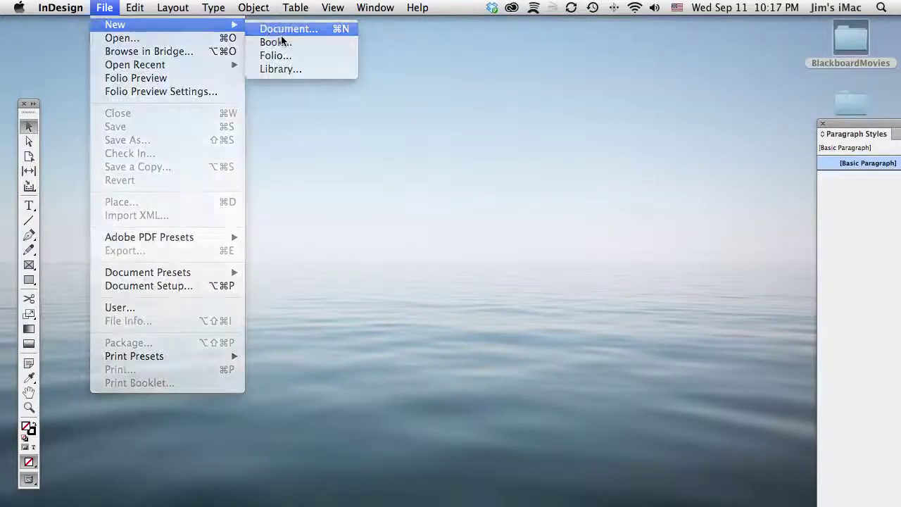
click(280, 28)
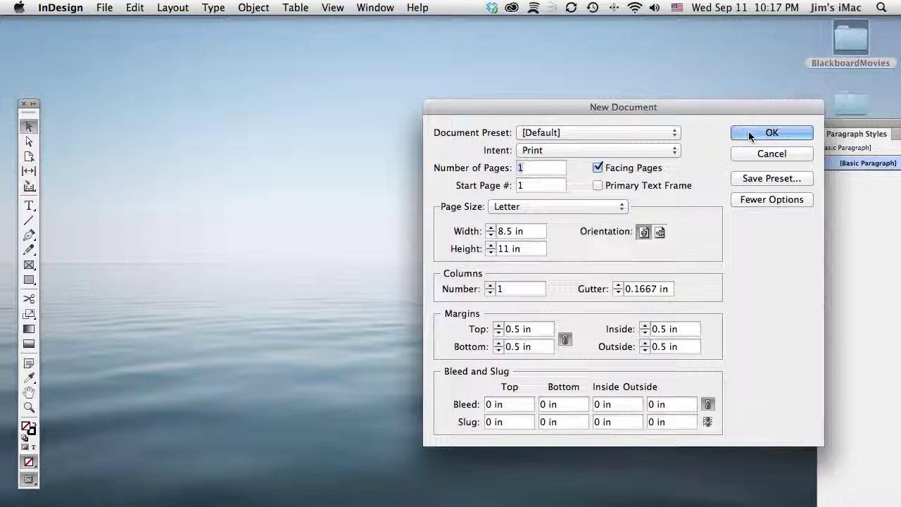
click(609, 107)
key(Return)
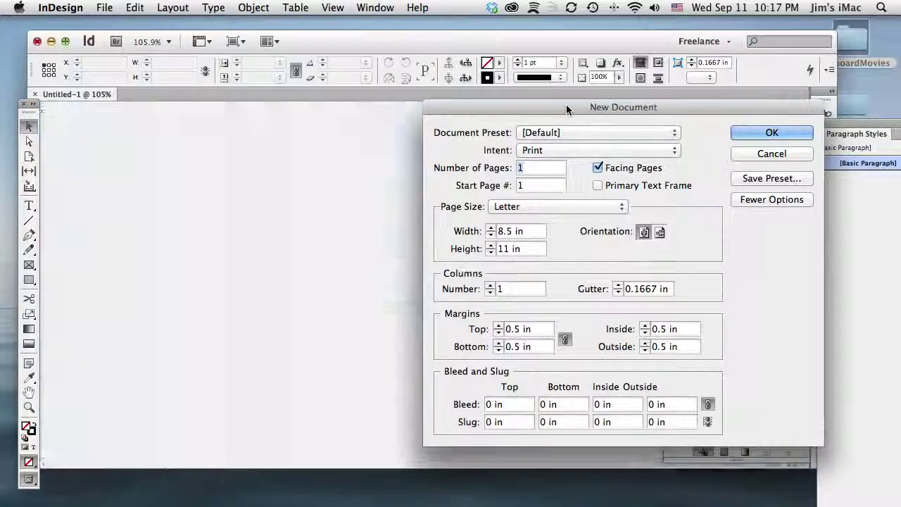
Draw a text frame across the page margins and fill it with placeholder text
click(29, 204)
drag(305, 136, 532, 437)
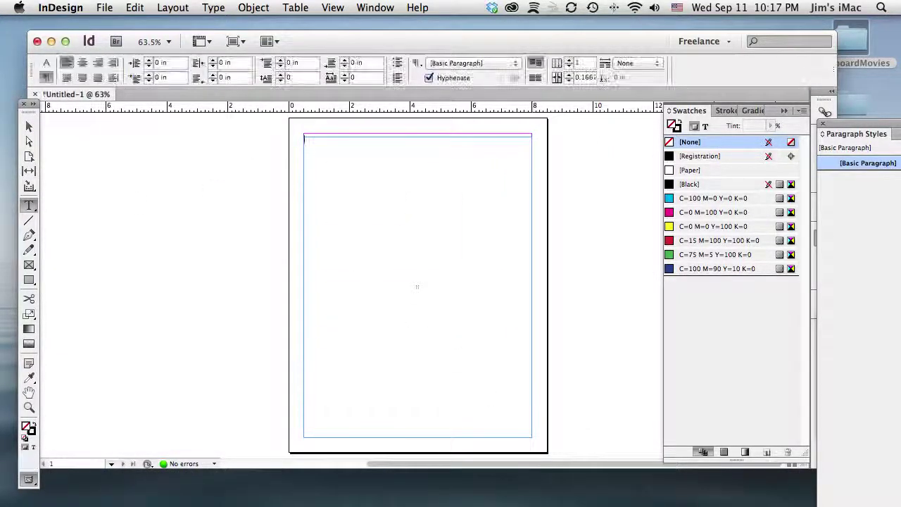
click(213, 7)
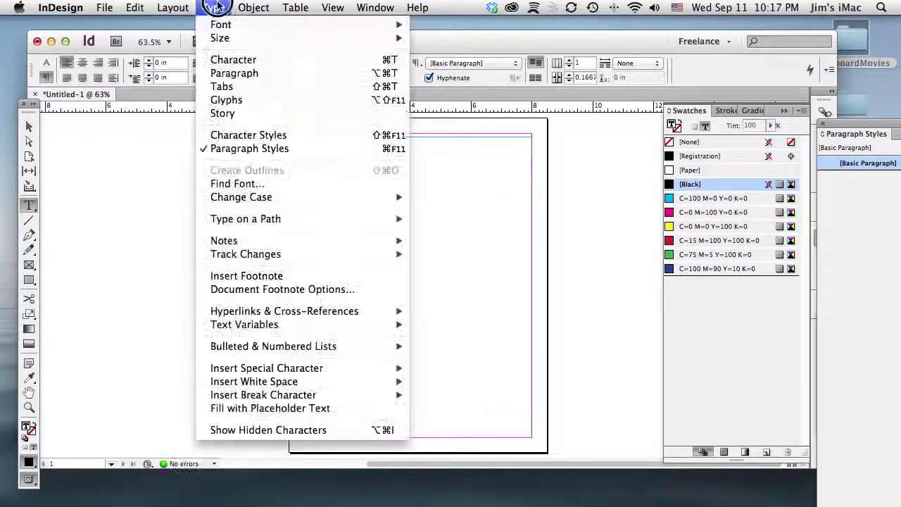
click(272, 409)
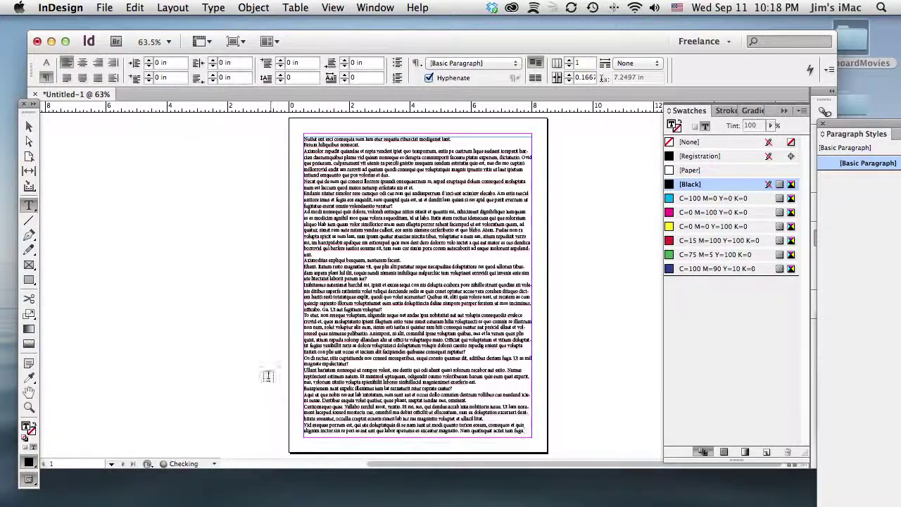
click(29, 407)
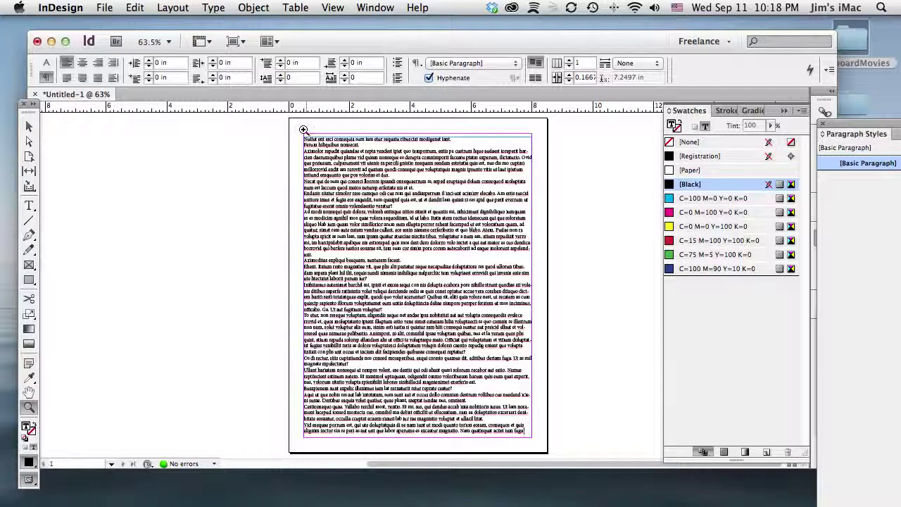
drag(304, 130, 567, 262)
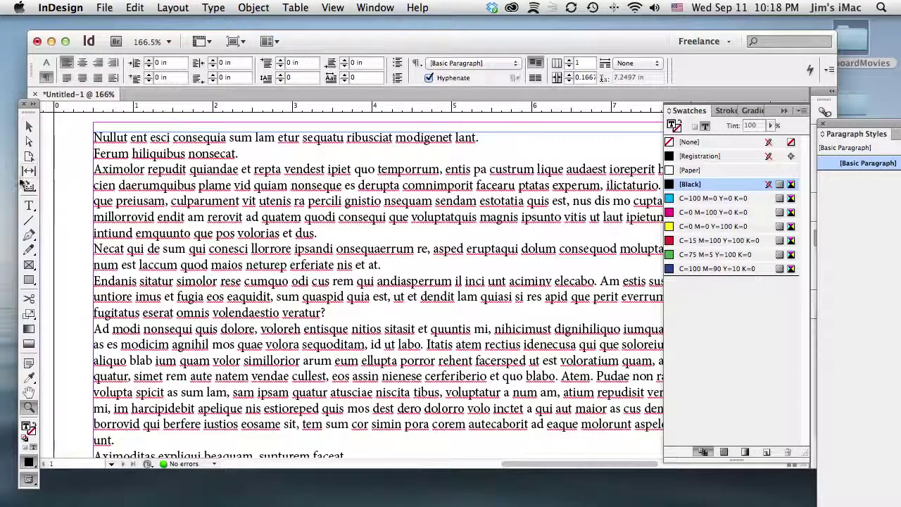
click(29, 205)
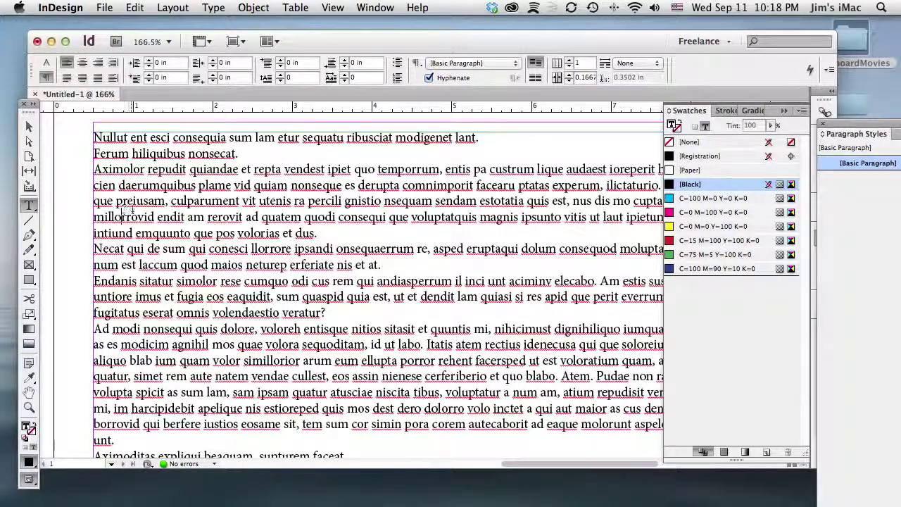
Cancel the Save As and close prompts to keep the document open, then select all text
key(super+s)
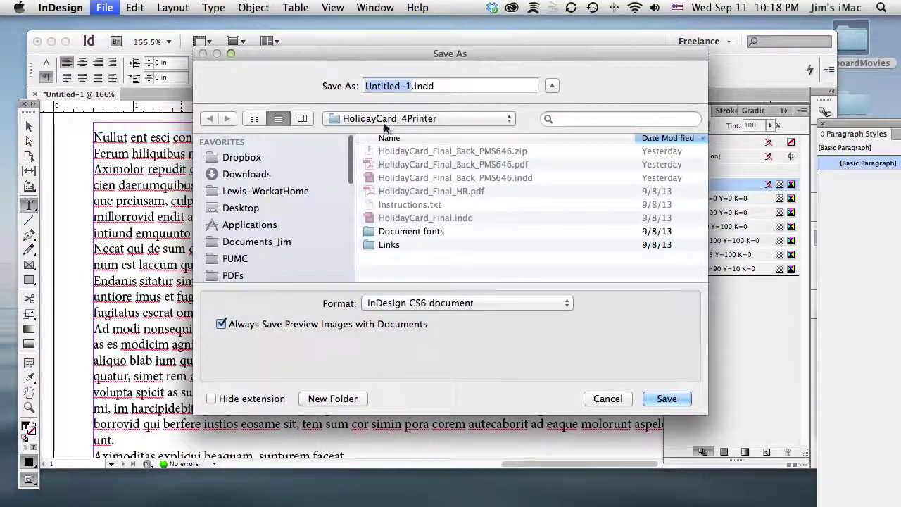
click(619, 398)
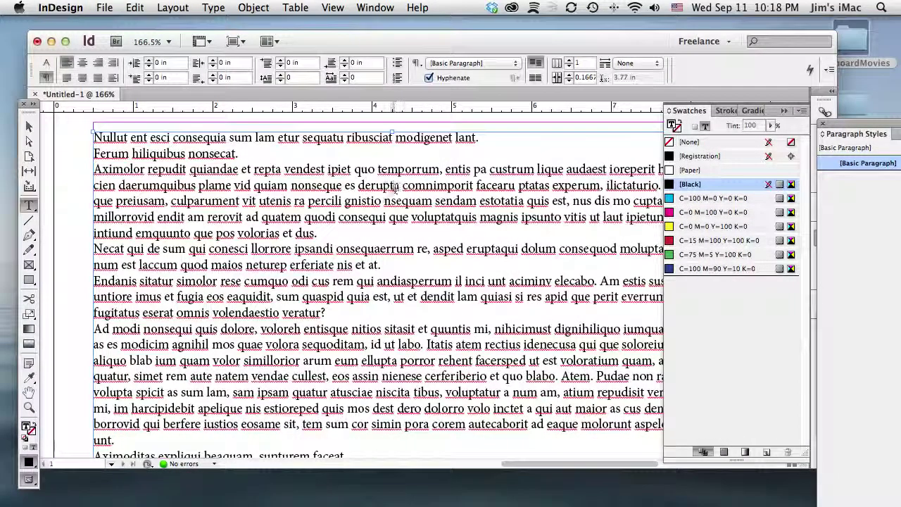
key(super+w)
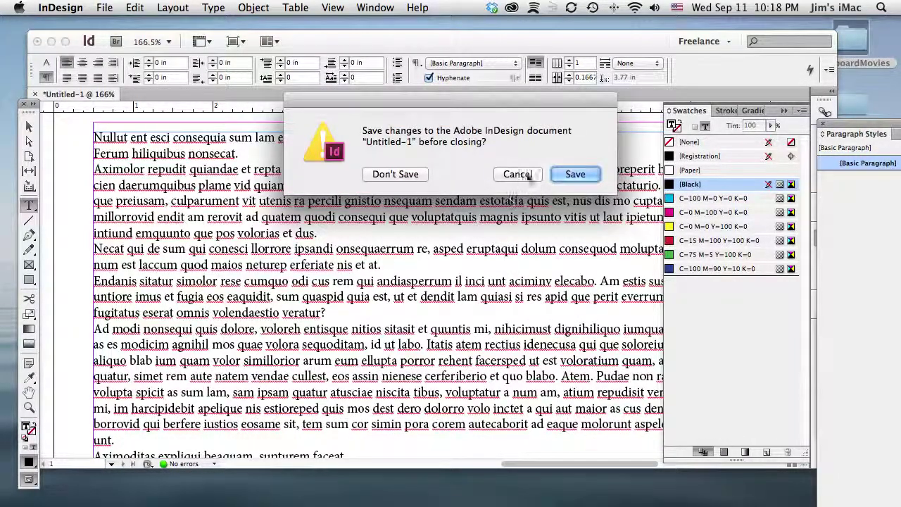
click(518, 174)
key(super+a)
drag(323, 44, 511, 30)
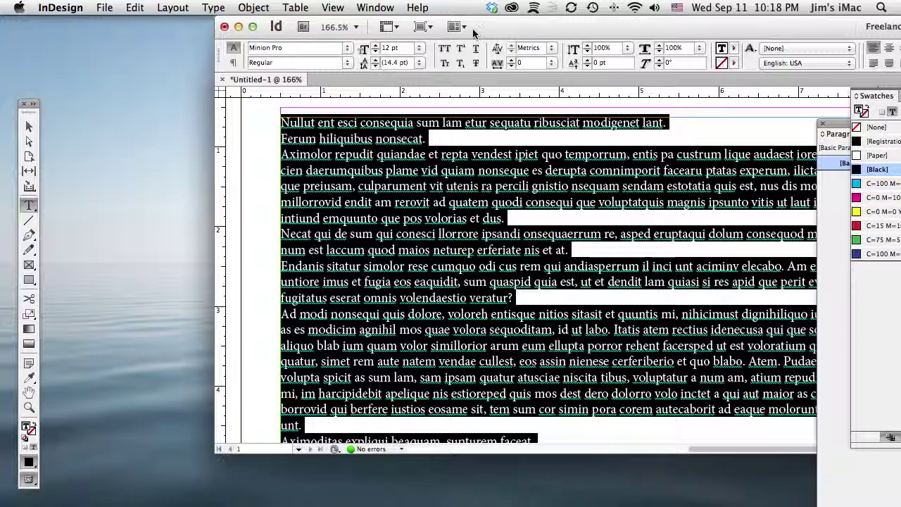
Select the entire placeholder story in the text frame
drag(474, 32, 323, 102)
click(166, 203)
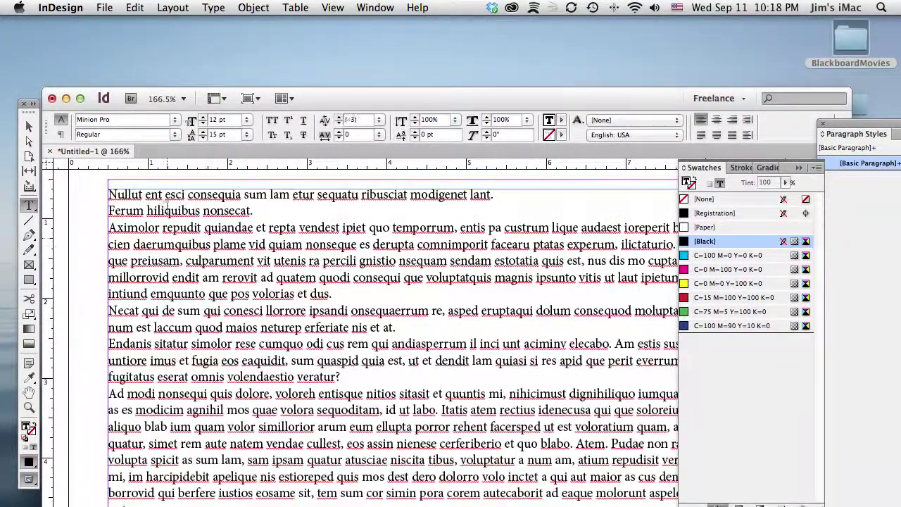
drag(165, 197, 280, 327)
key(super+a)
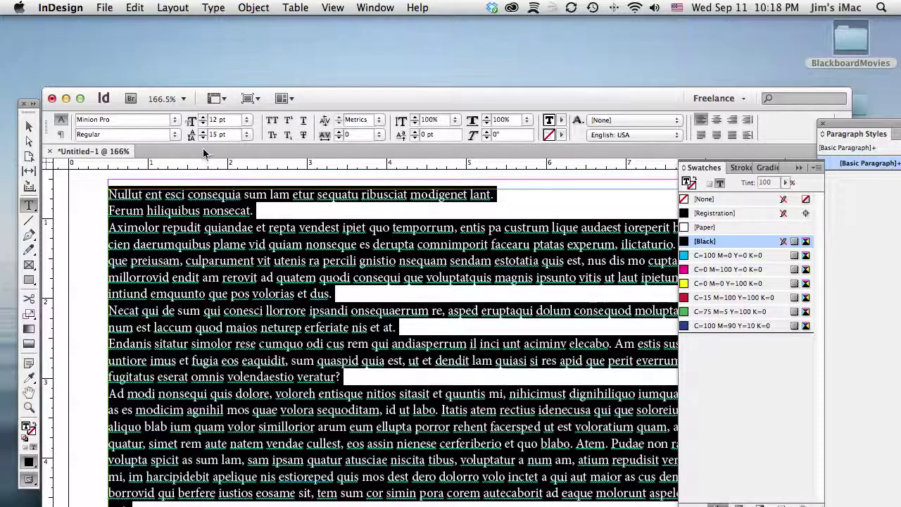
Adjust the story's leading with the Control panel arrows until it reads 22 pt
click(202, 132)
click(202, 131)
click(202, 132)
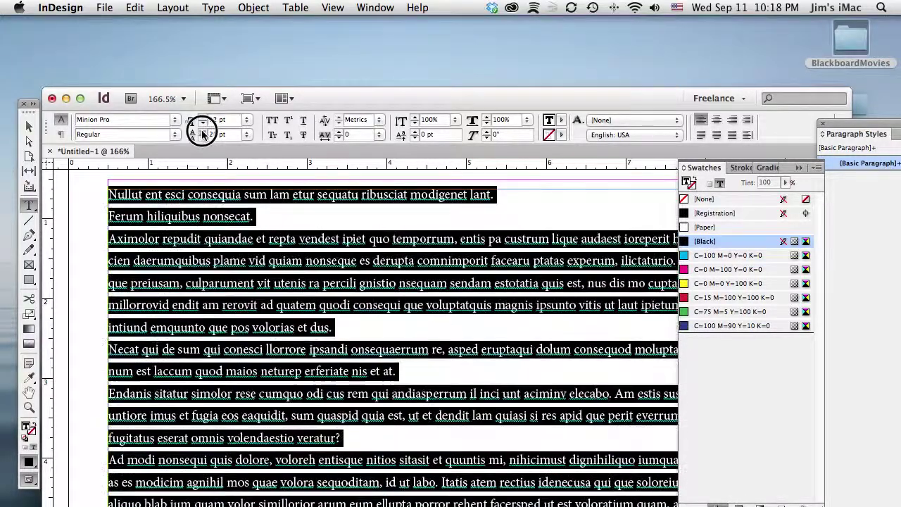
click(202, 131)
click(202, 132)
click(202, 132)
click(202, 132)
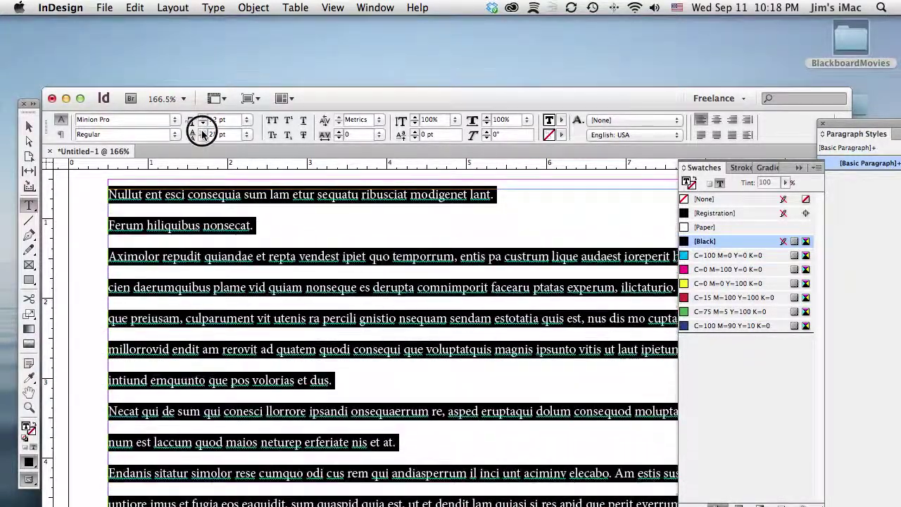
click(202, 131)
click(202, 131)
click(202, 131)
click(202, 132)
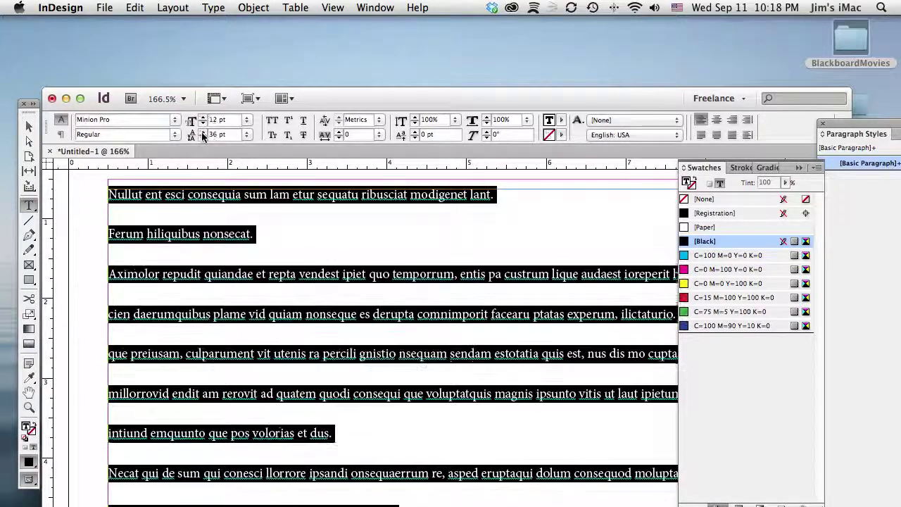
click(203, 134)
click(203, 136)
click(203, 137)
click(203, 136)
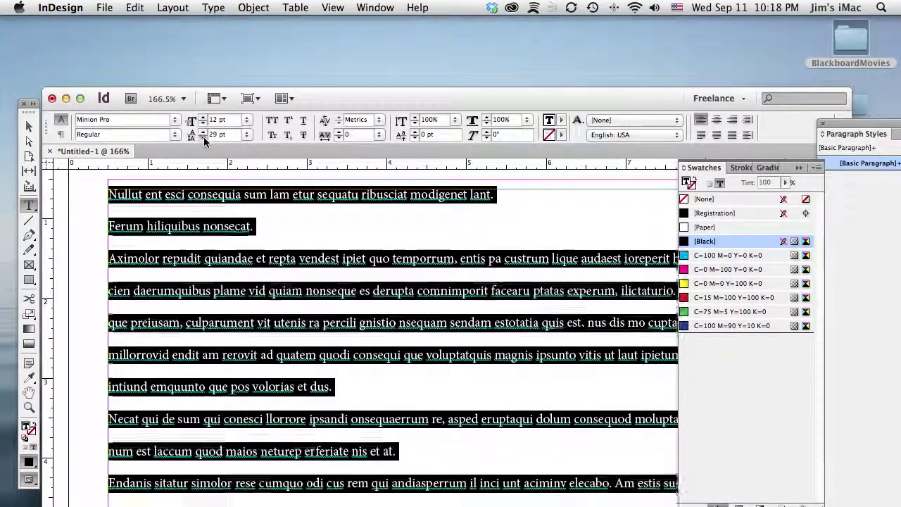
click(203, 137)
click(203, 137)
click(203, 136)
click(202, 136)
click(203, 137)
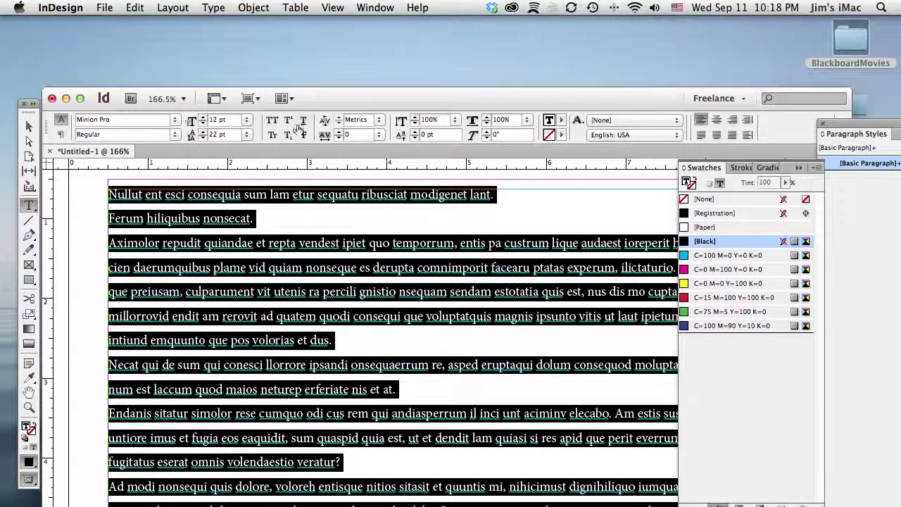
Turn on View > Grids & Guides > Show Baseline Grid
click(368, 7)
mouse_move(332, 7)
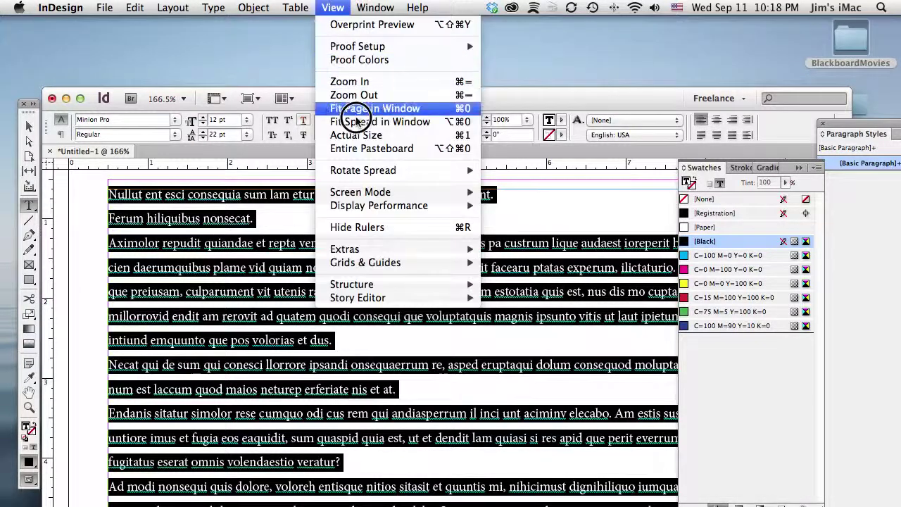
mouse_move(368, 260)
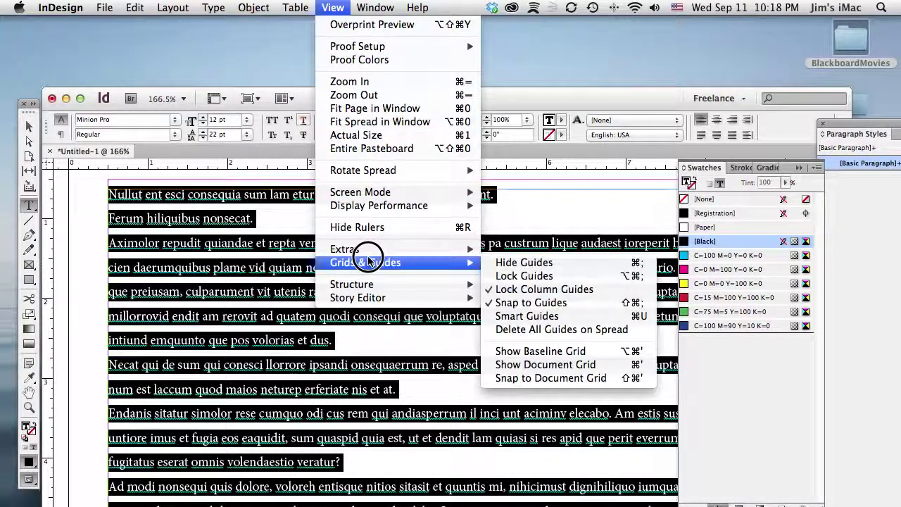
click(538, 352)
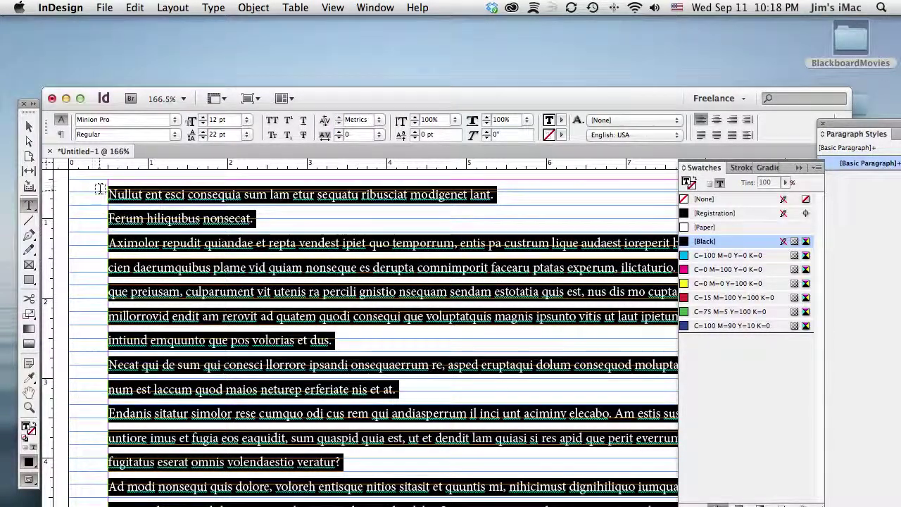
Move the text frame slightly right and down to X 0.75 in, Y 0.5625 in
click(124, 214)
drag(117, 194, 296, 340)
click(117, 193)
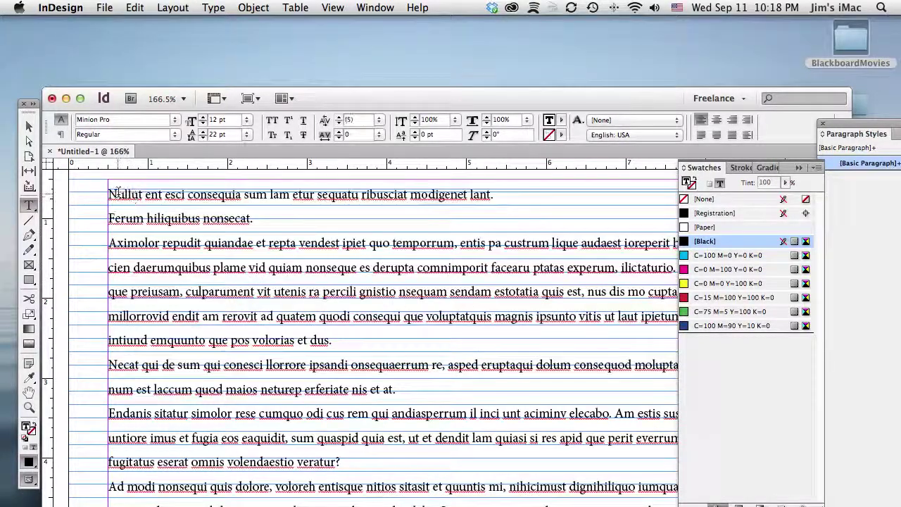
click(29, 125)
drag(139, 234, 168, 239)
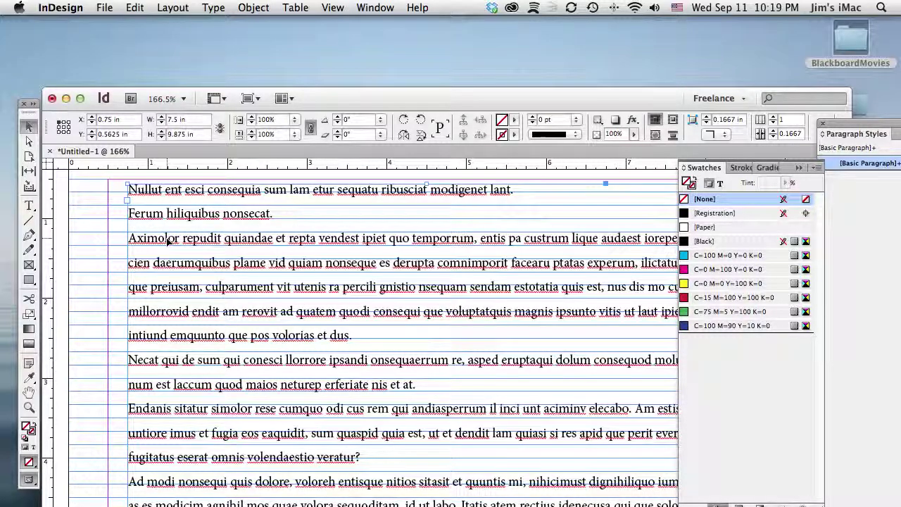
Nudge the text frame and set its width to 4 in
drag(168, 239, 141, 250)
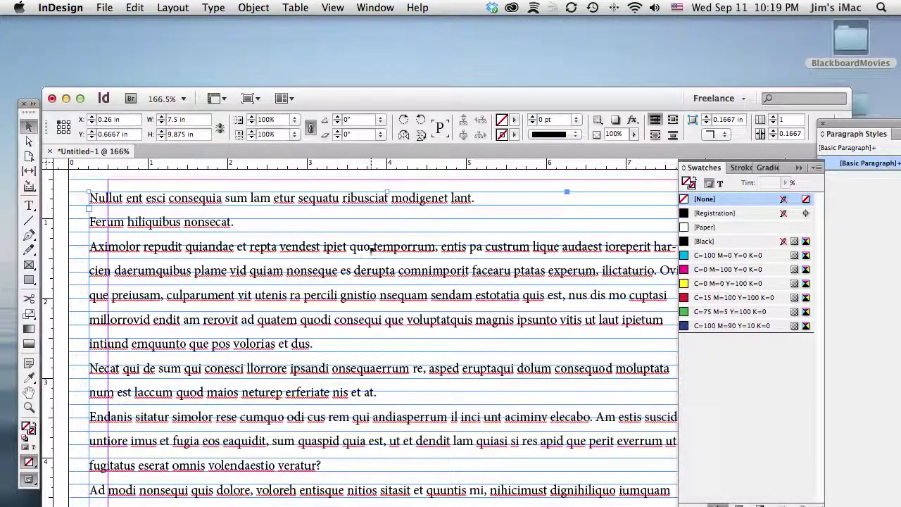
drag(324, 98, 319, 129)
triple_click(176, 150)
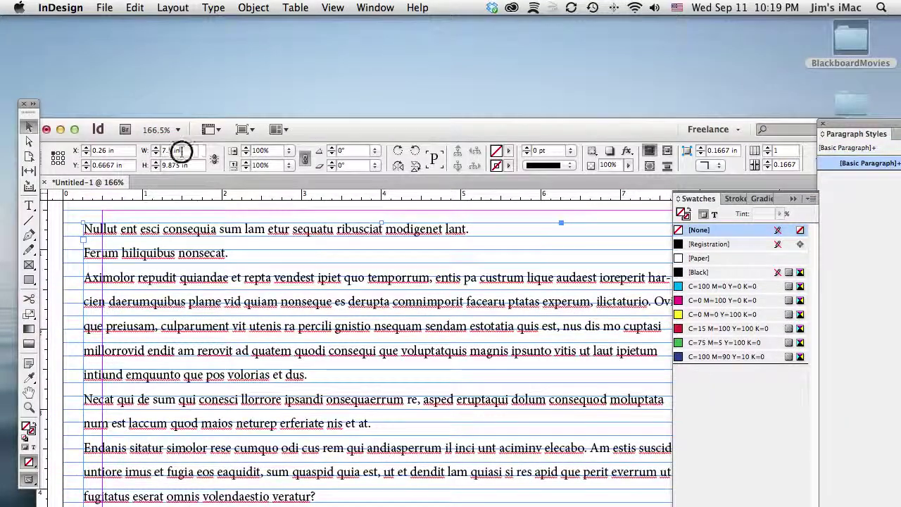
text(4)
key(Return)
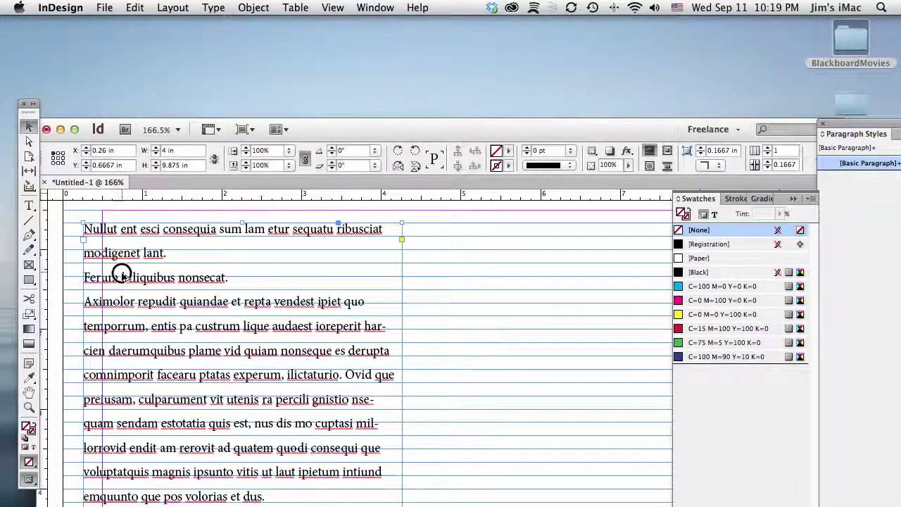
Duplicate the narrowed frame onto the right half of the page, then edit the left frame's text
drag(122, 273, 454, 288)
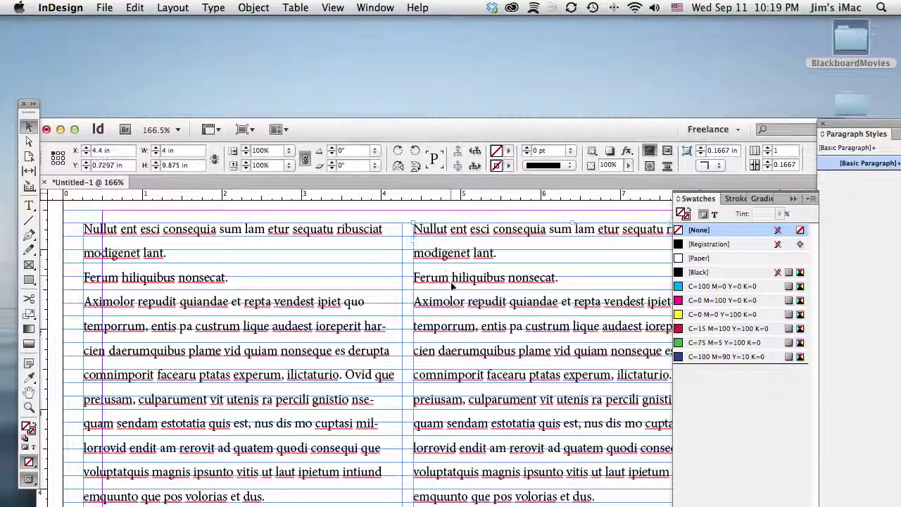
click(374, 288)
click(488, 283)
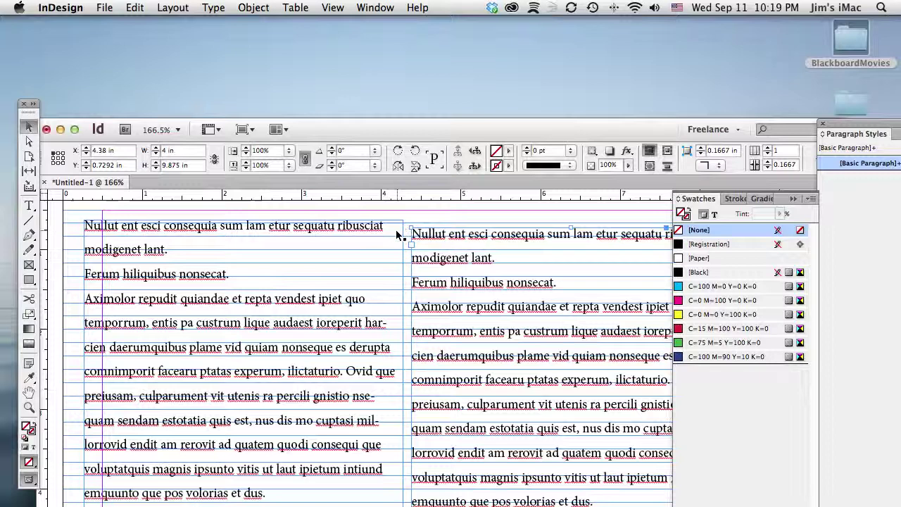
click(355, 237)
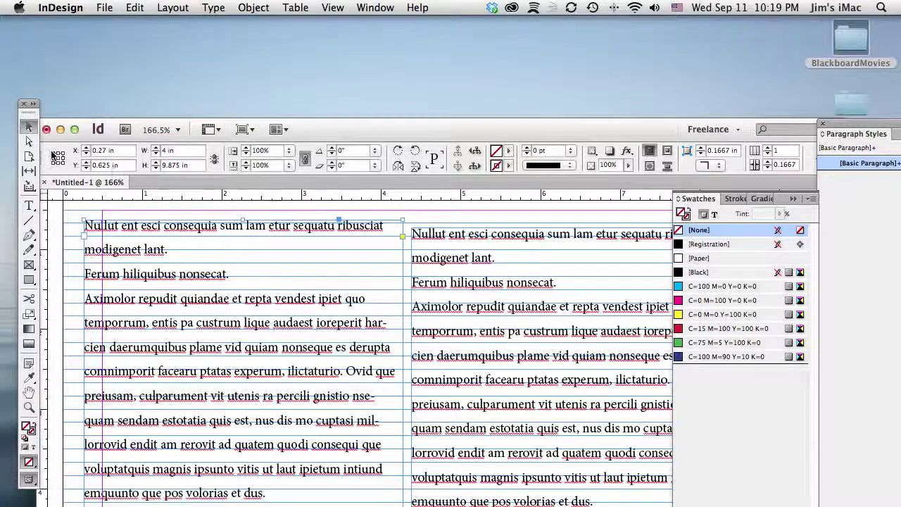
click(449, 253)
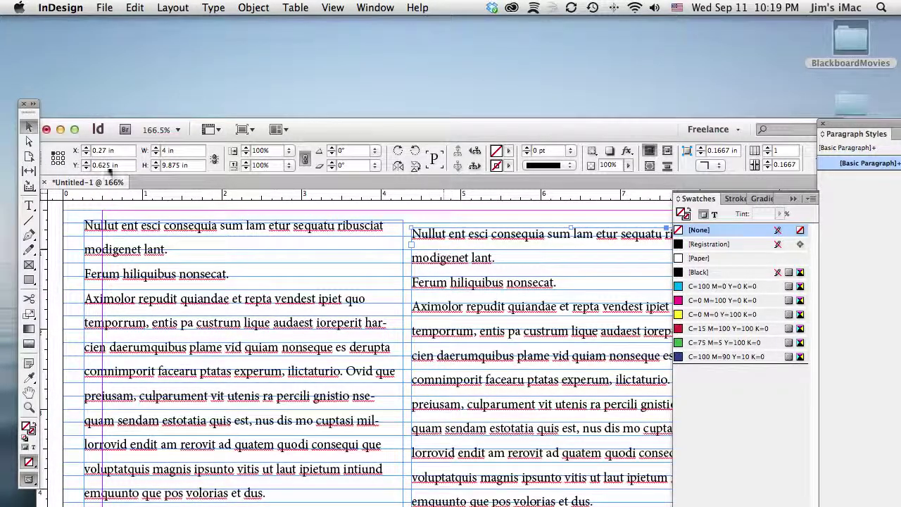
click(225, 250)
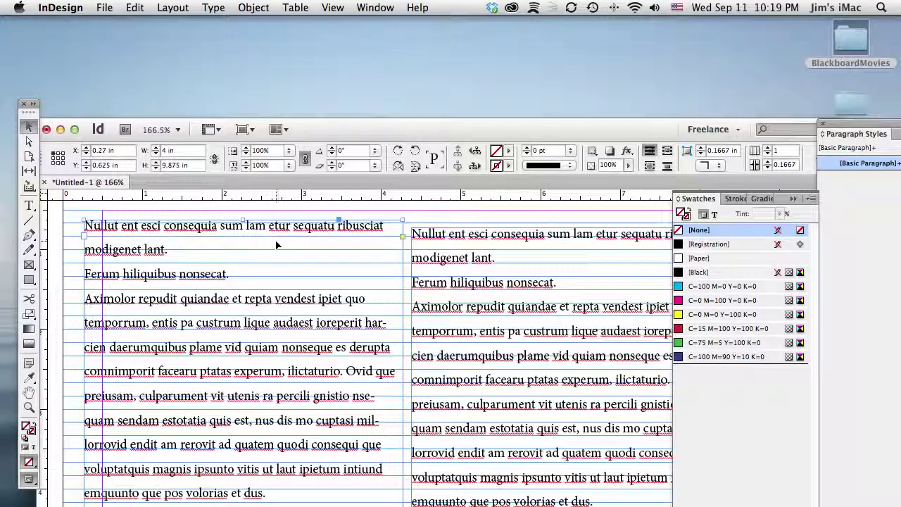
double_click(276, 238)
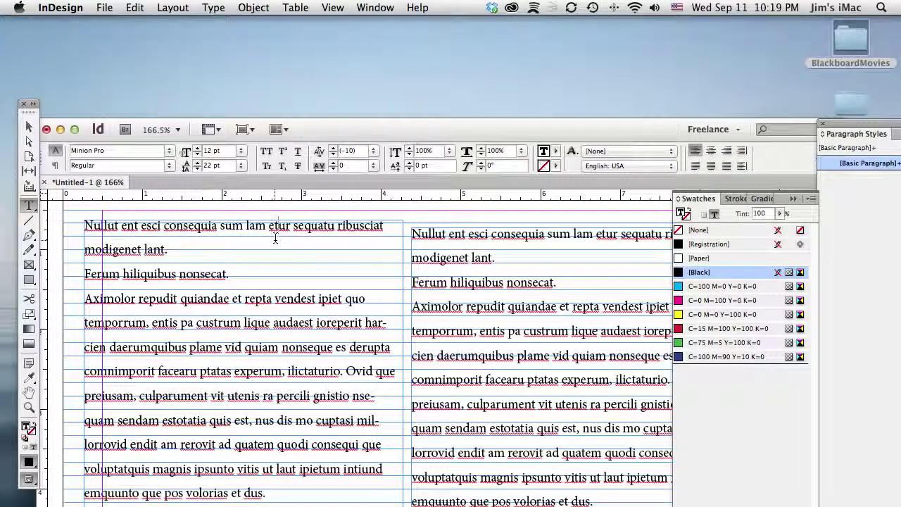
Select all the left column's text and apply Align to Baseline Grid from the Paragraph controls
drag(316, 127, 265, 41)
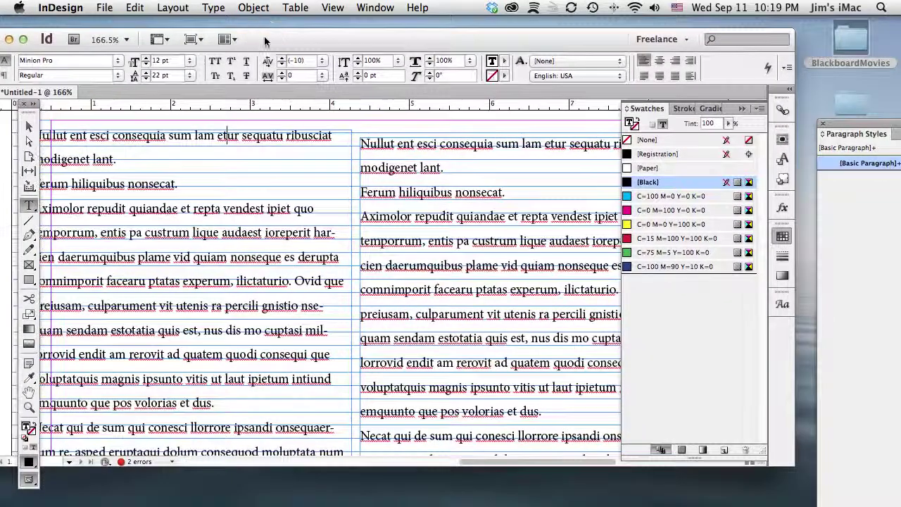
click(256, 207)
key(super+a)
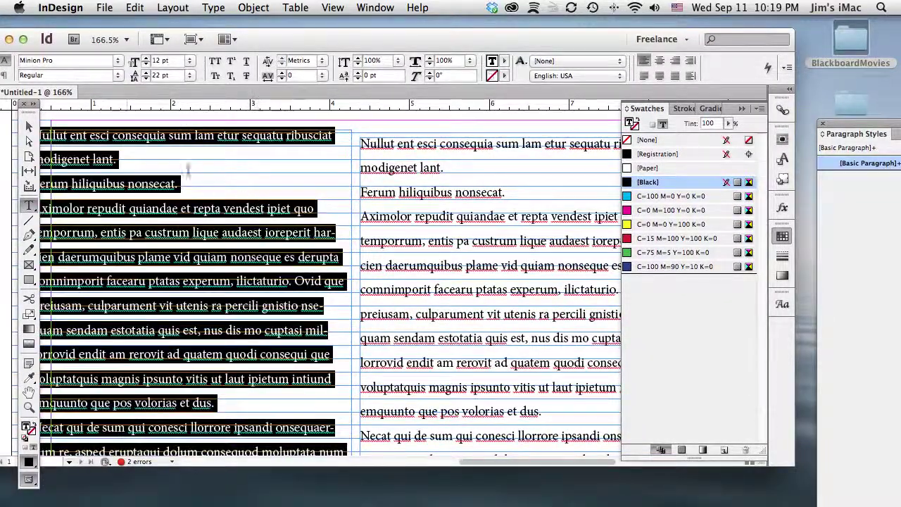
click(5, 75)
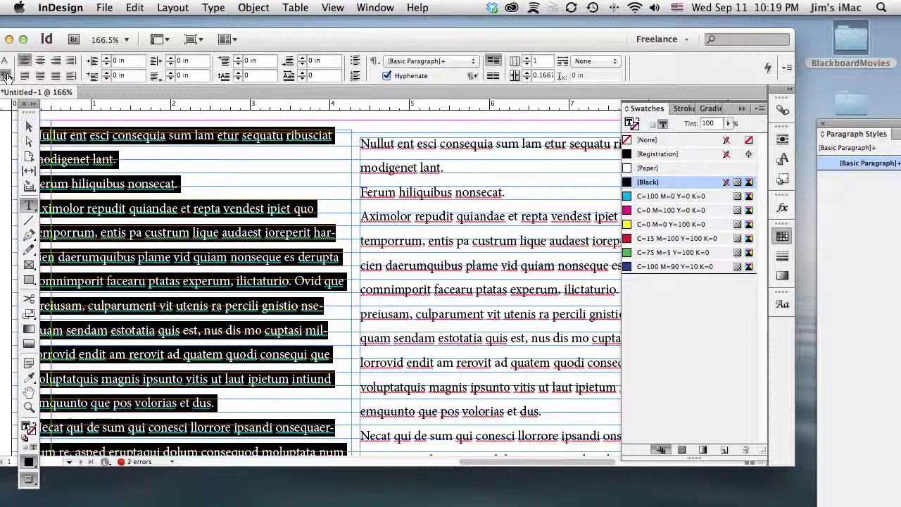
drag(249, 42, 259, 41)
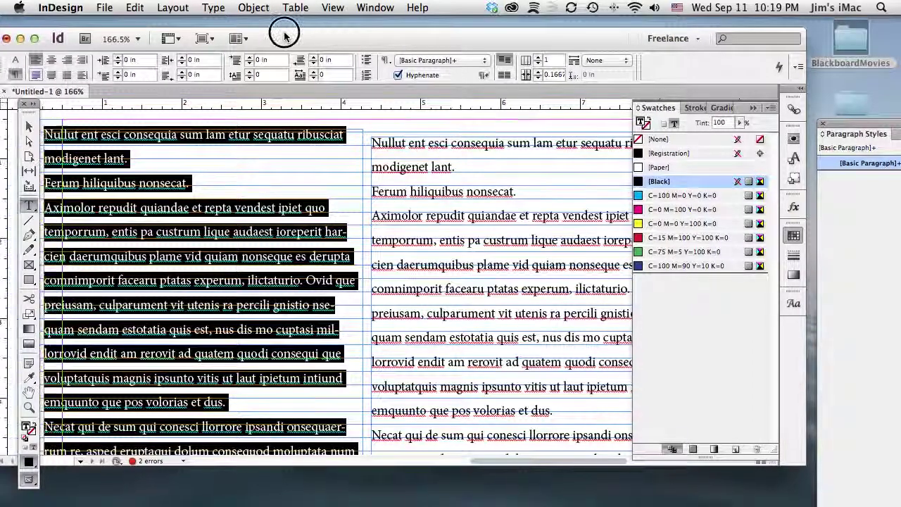
click(505, 76)
click(296, 167)
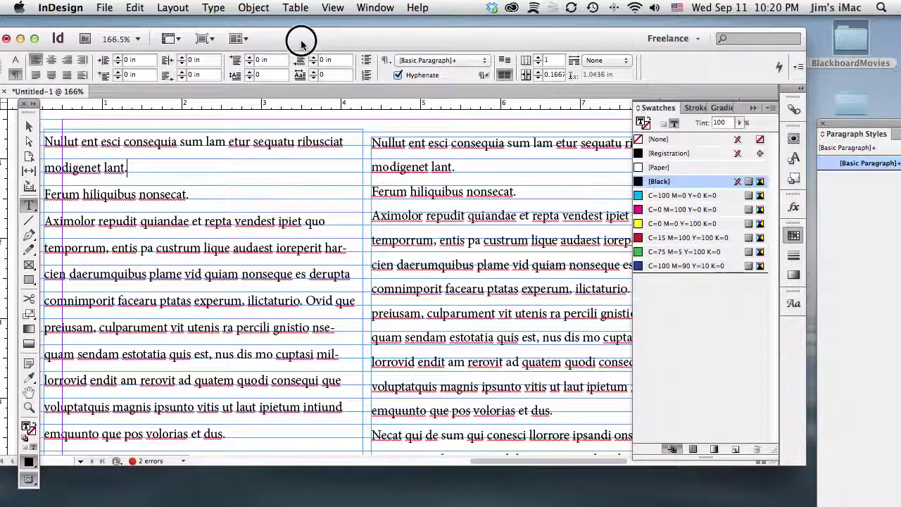
drag(300, 36, 305, 29)
click(19, 53)
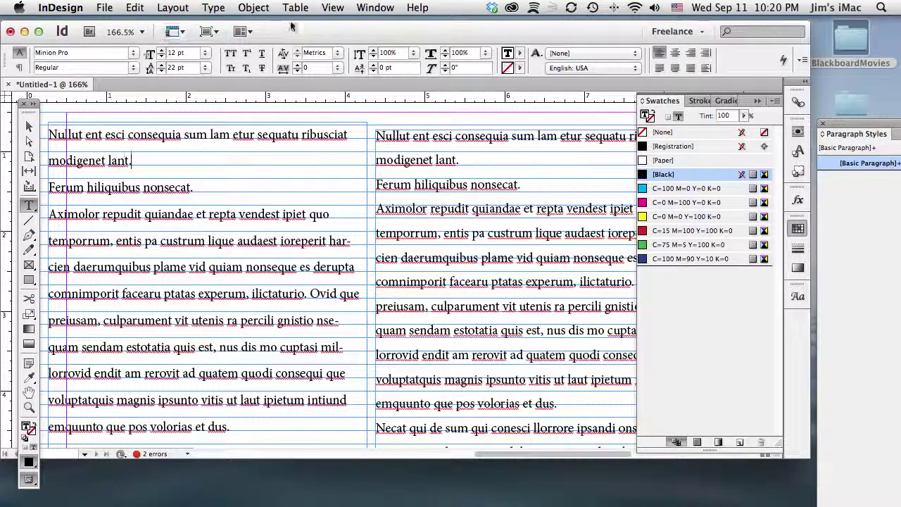
Select all the left column's text and lower its leading to 12 pt
drag(293, 28, 374, 124)
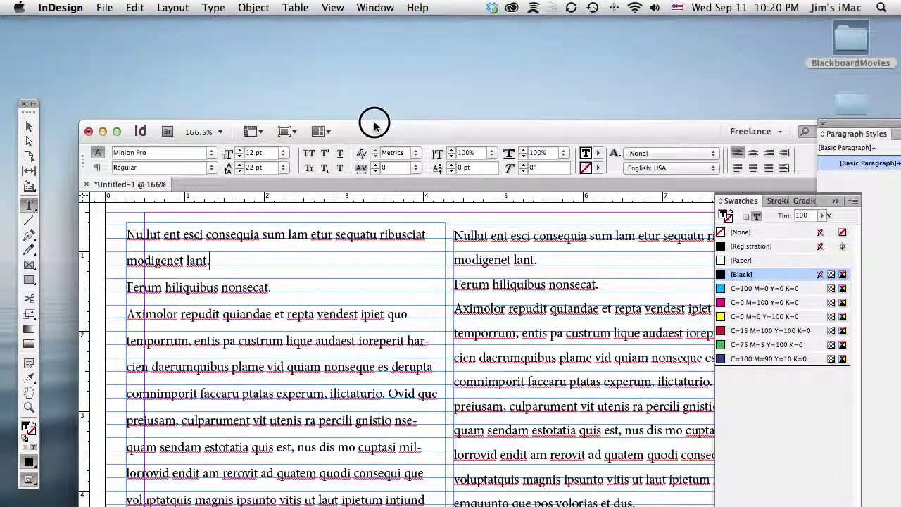
drag(366, 135, 358, 121)
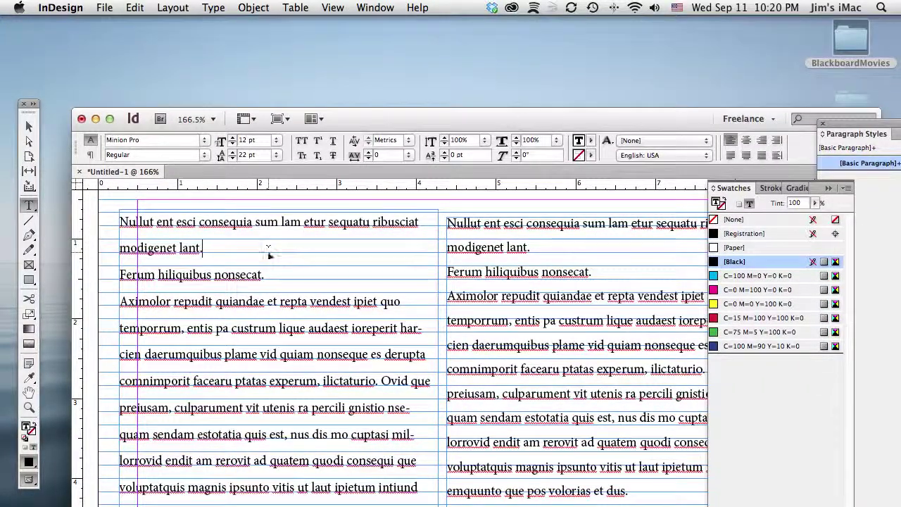
key(super+a)
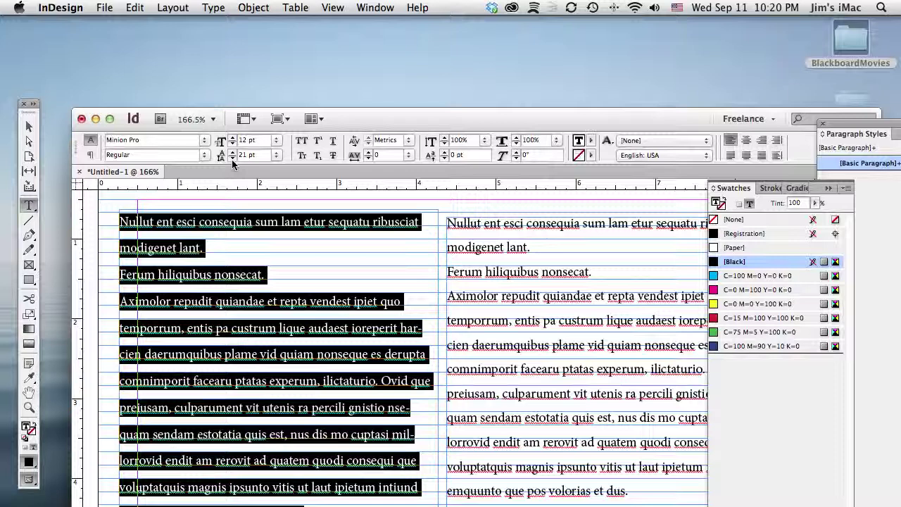
click(231, 159)
click(232, 159)
click(232, 159)
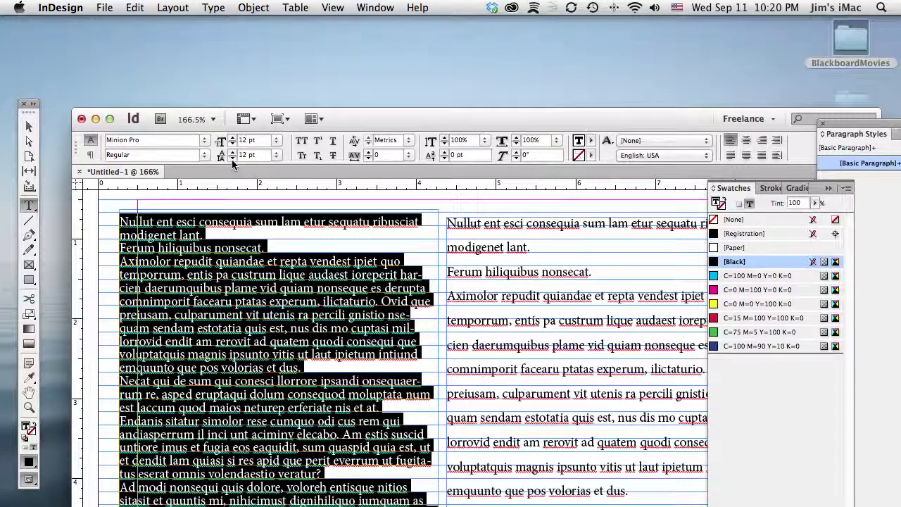
click(276, 235)
Select and deselect the Aximolor paragraph to check the tighter line spacing
shift+click(317, 330)
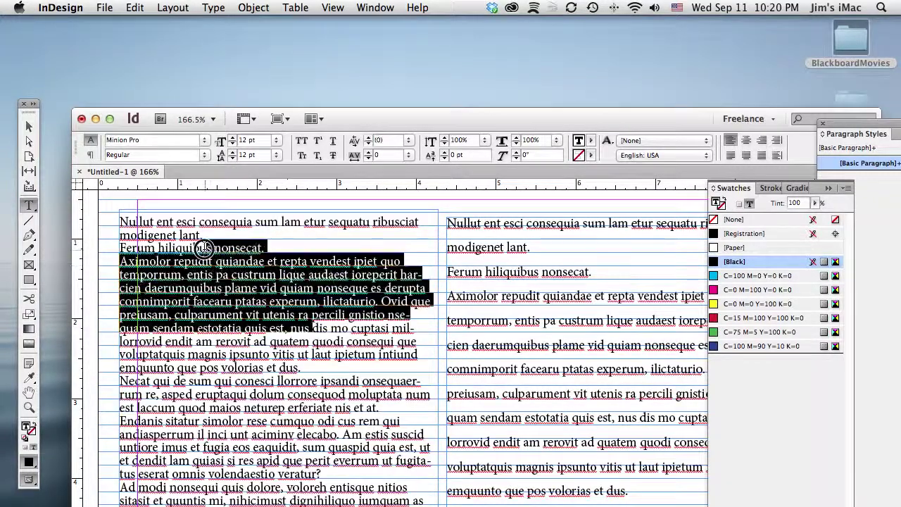
click(333, 329)
drag(332, 330, 209, 247)
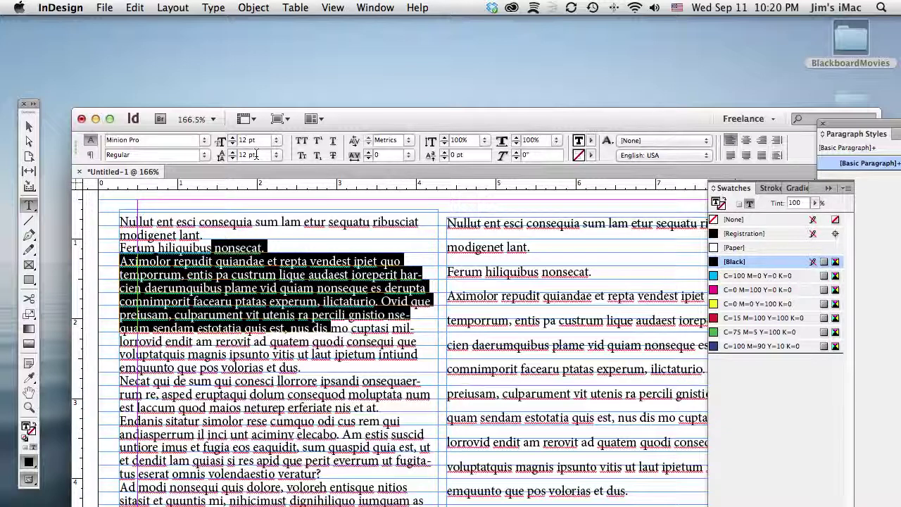
click(265, 253)
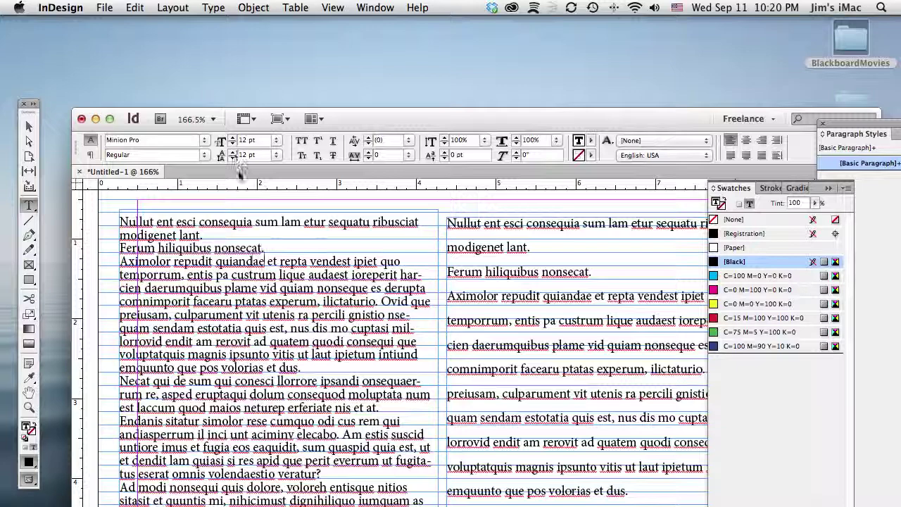
click(61, 8)
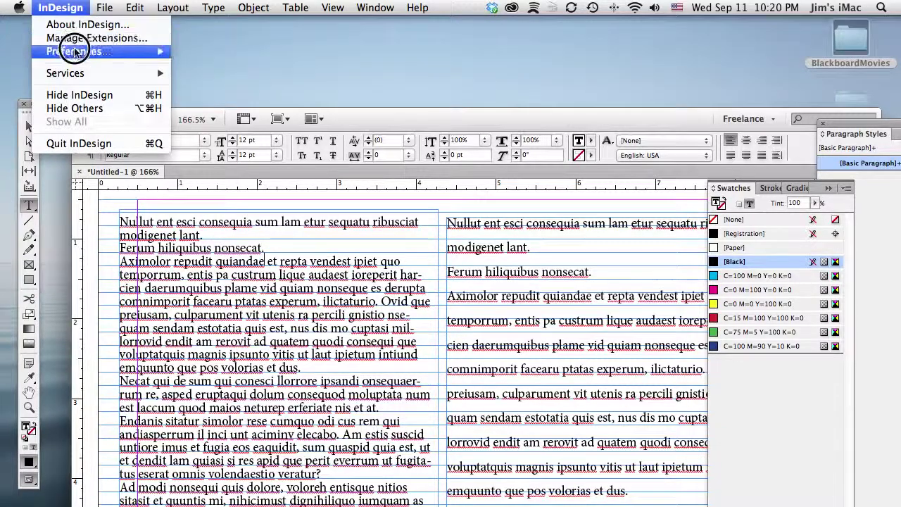
Open Preferences > Grids and select the baseline grid's 12 pt Increment Every value
mouse_move(75, 52)
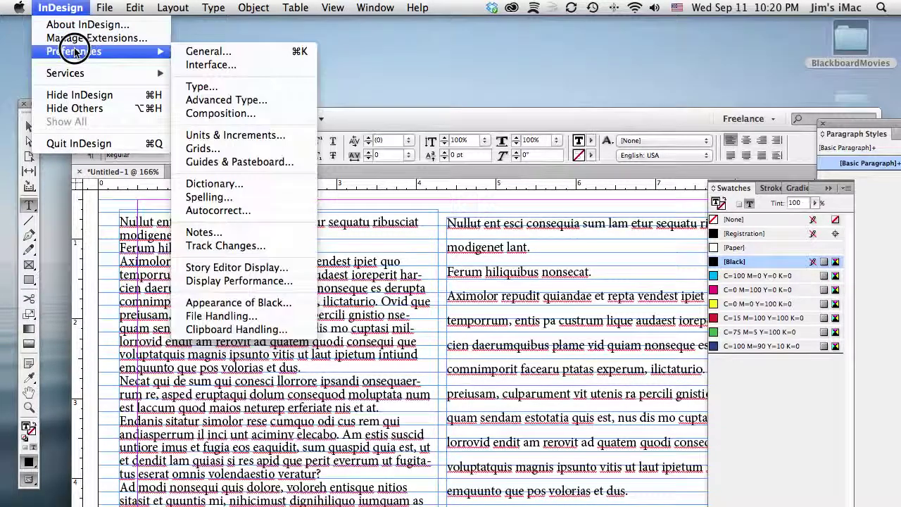
click(247, 148)
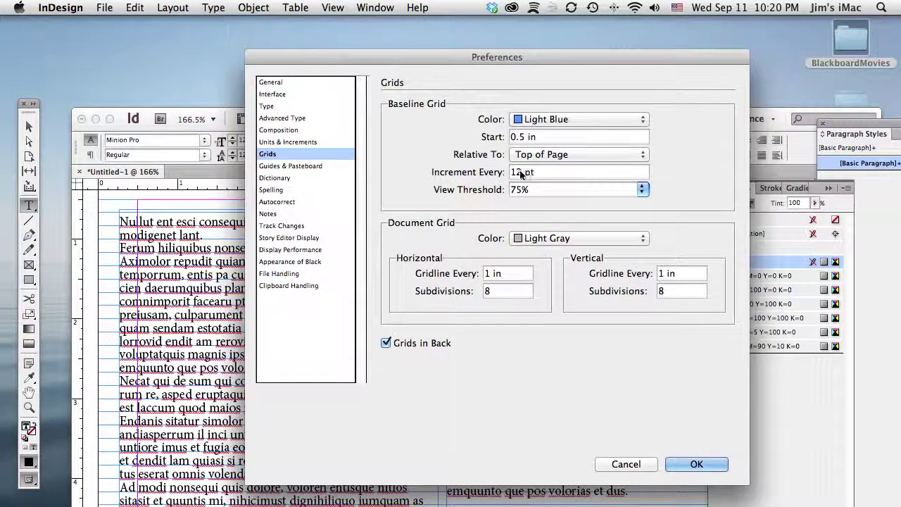
triple_click(530, 174)
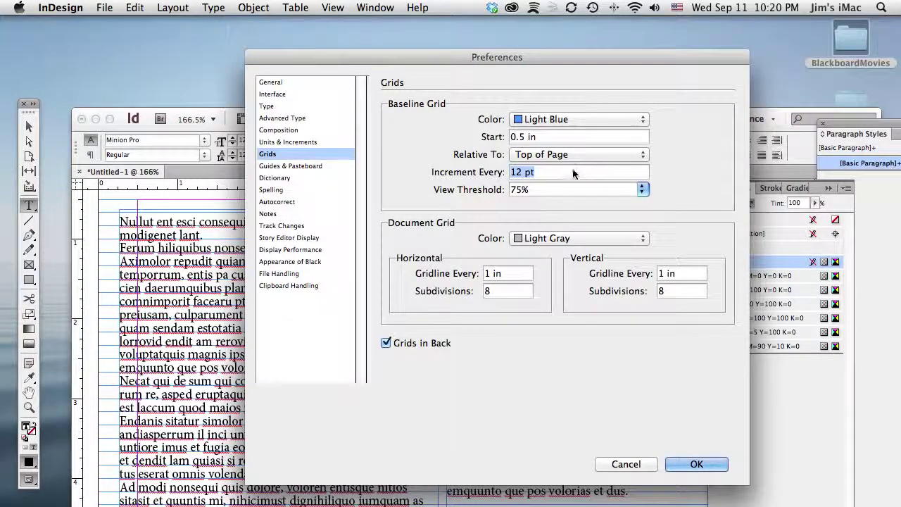
Set the baseline grid increment to 15 pt and raise the selected left-column text's leading toward 15 pt
text(15)
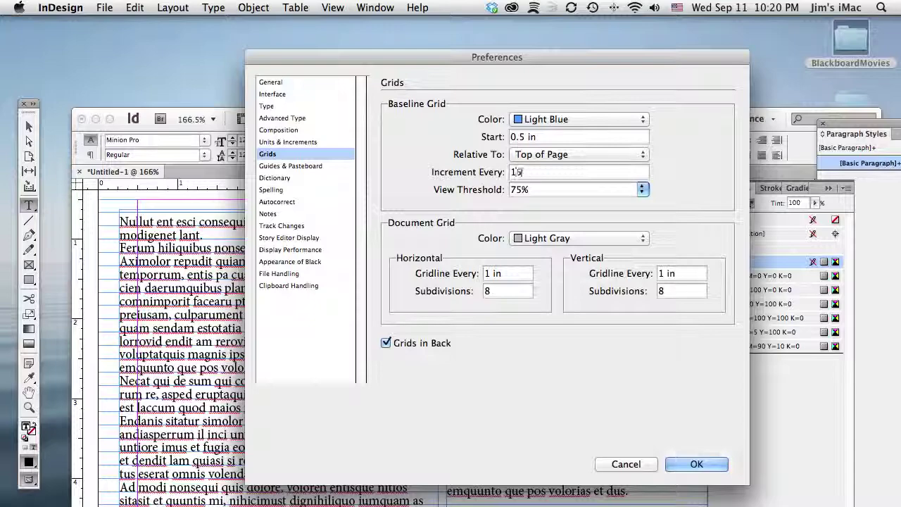
click(696, 463)
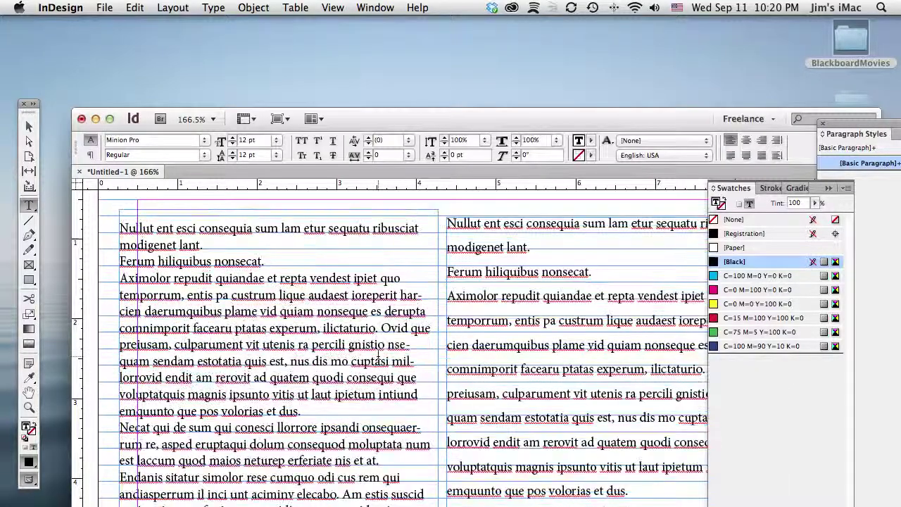
drag(157, 228, 269, 394)
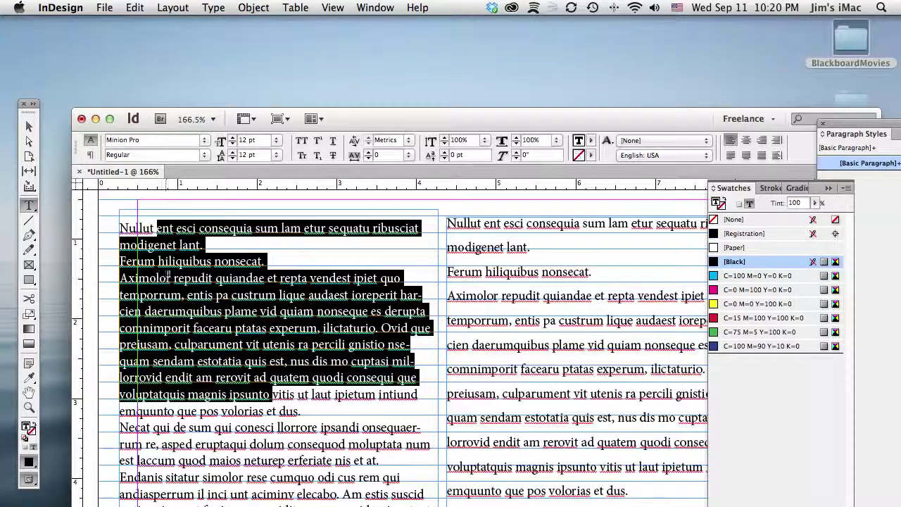
click(173, 226)
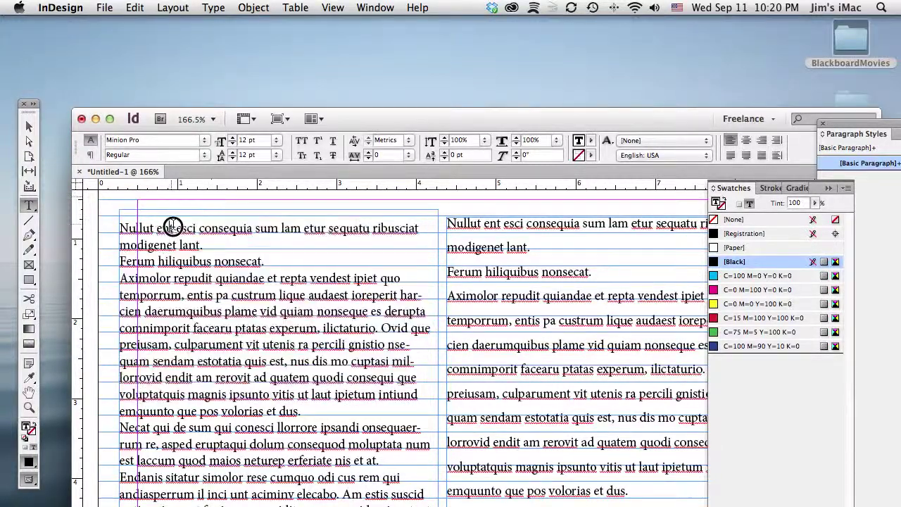
drag(172, 227, 366, 444)
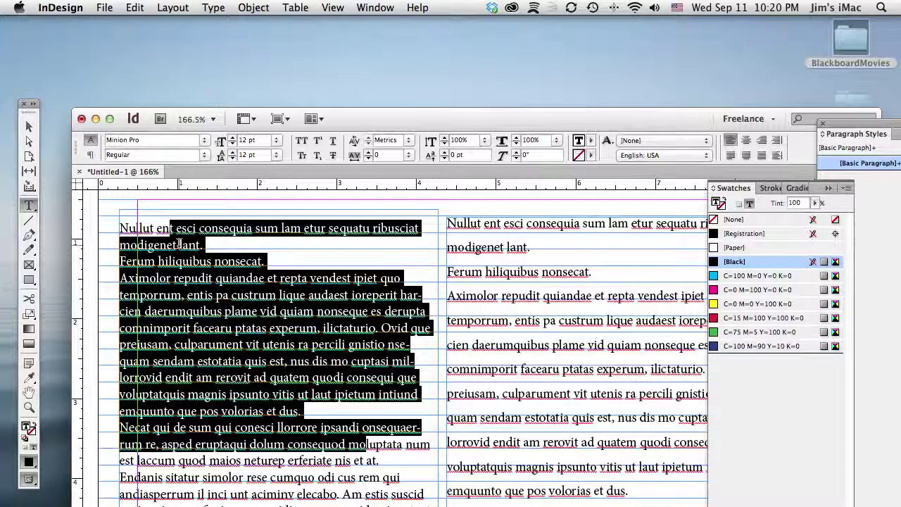
click(232, 151)
click(233, 152)
click(232, 152)
click(163, 226)
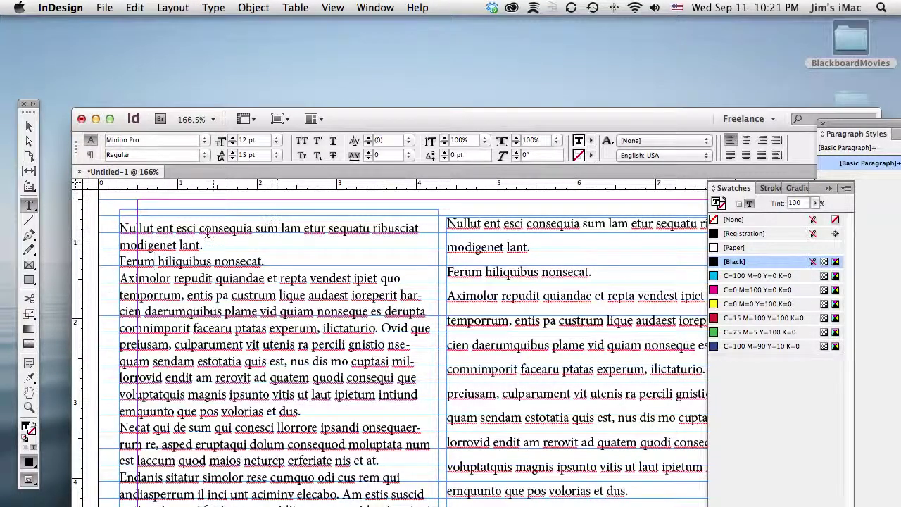
Try 16 pt leading on a run of text, then select the whole left story to edit its leading
drag(202, 229, 294, 479)
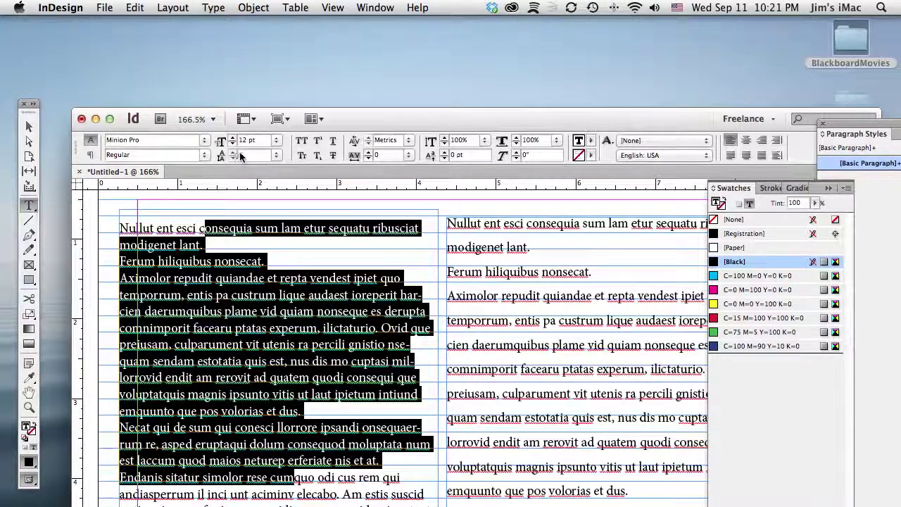
text(16)
key(Return)
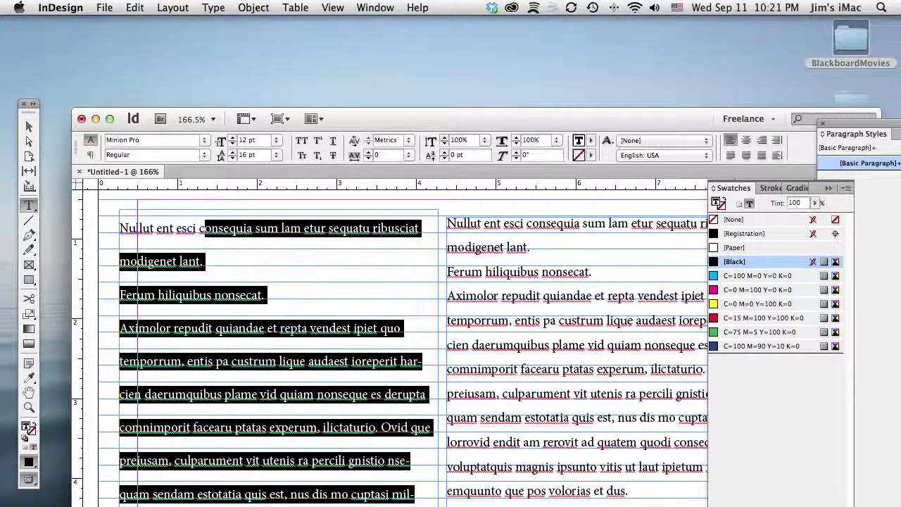
click(147, 227)
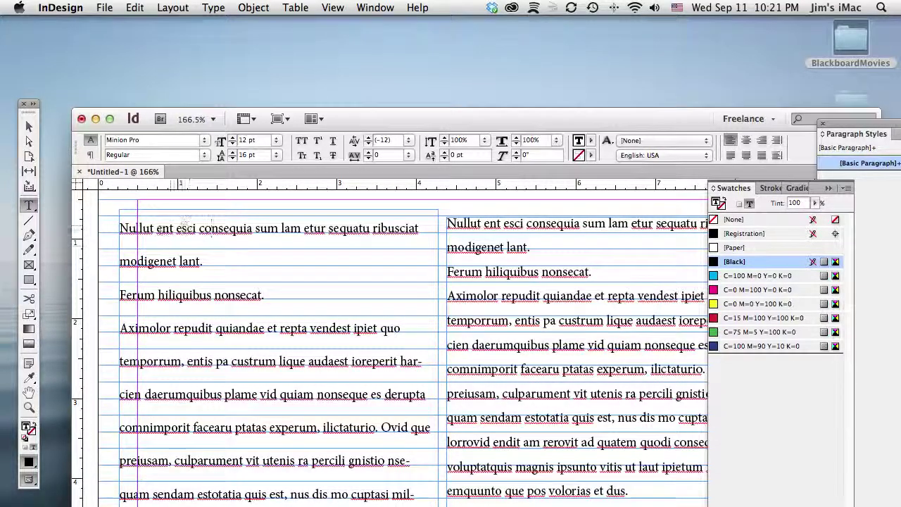
drag(178, 270, 173, 228)
key(super+a)
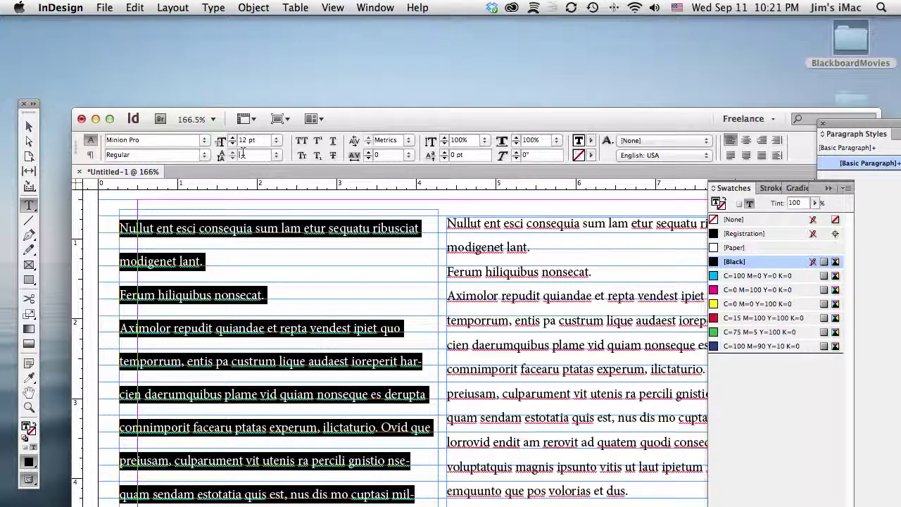
click(242, 154)
Apply 15 pt leading to the left story, then select all right-column text and replace its 22 pt leading
text(15)
key(Return)
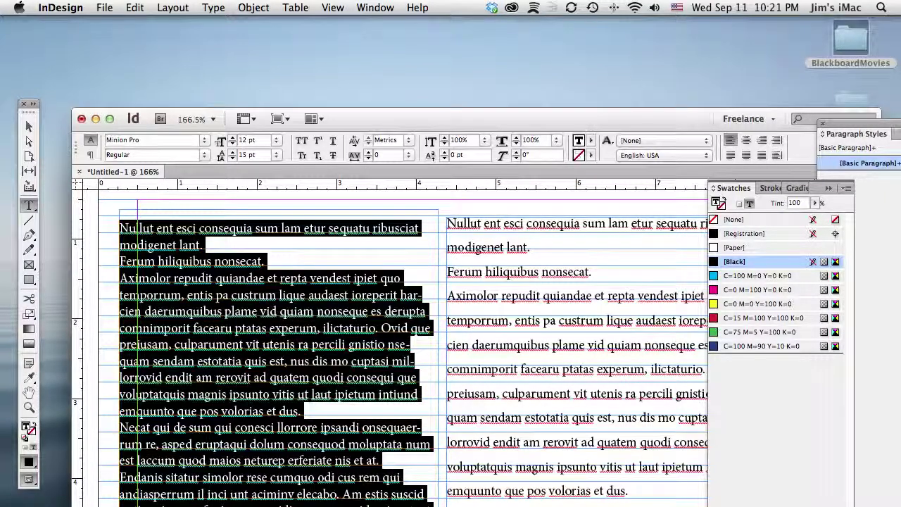
click(529, 271)
key(super+a)
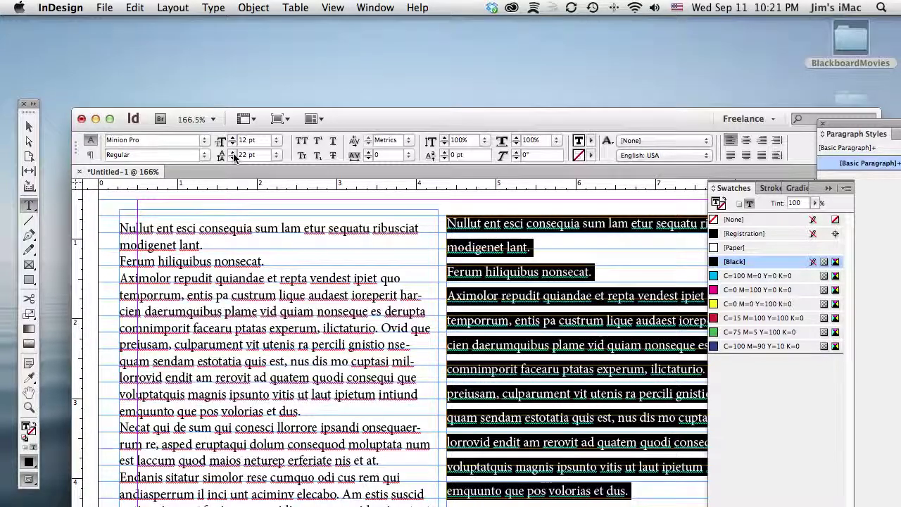
click(257, 154)
key(BackSpace)
text(154)
key(Return)
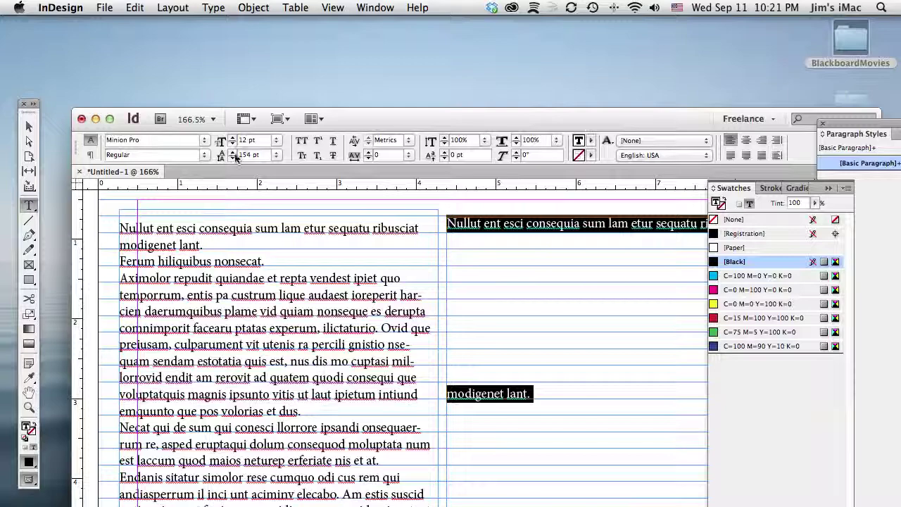
Correct the right column's mistaken 154 pt leading to 15 pt
click(264, 154)
text(15)
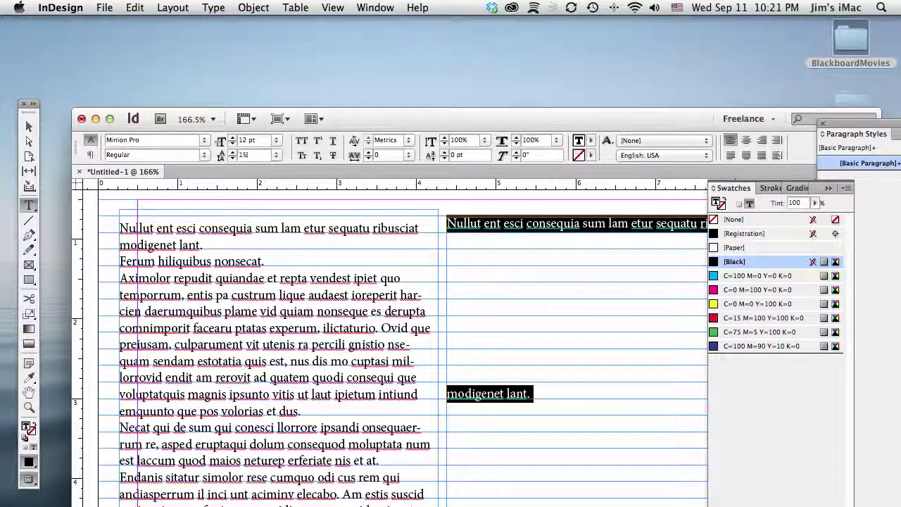
key(Return)
click(554, 306)
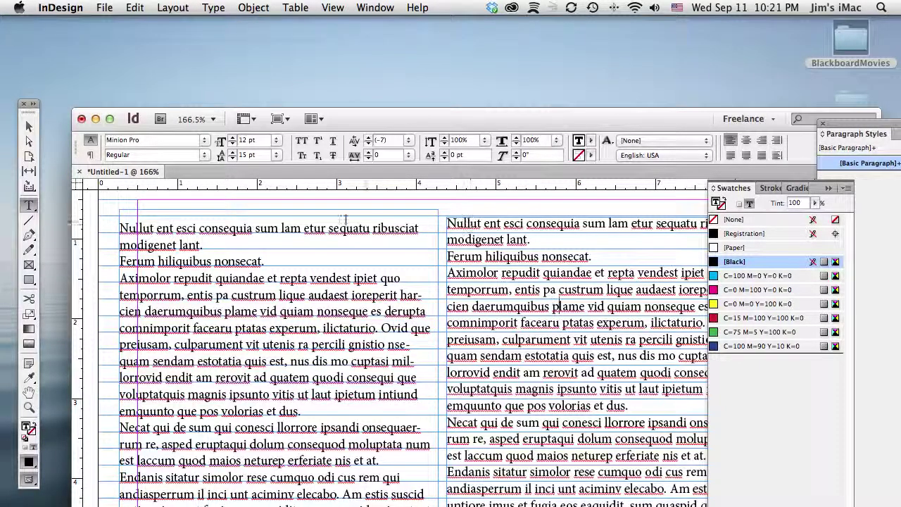
drag(321, 227, 348, 362)
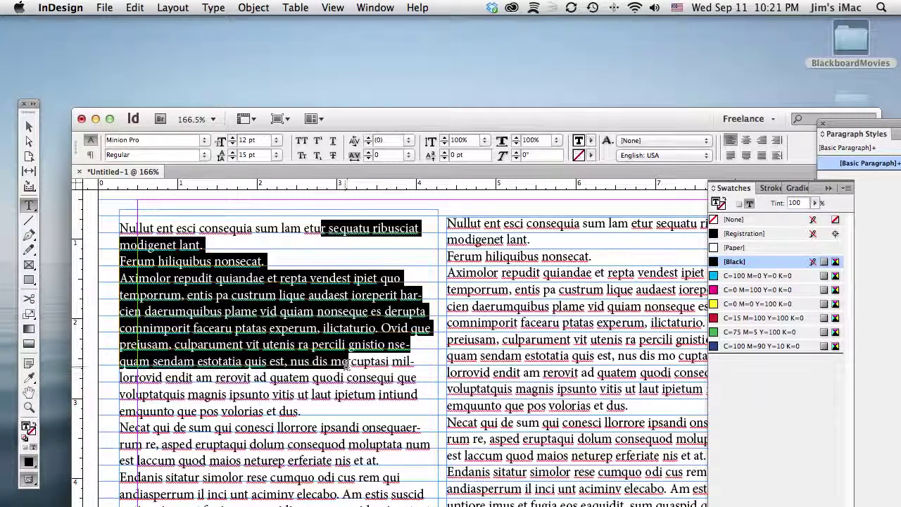
In Paragraph mode, select the whole right story and turn on Align to Baseline Grid
click(90, 155)
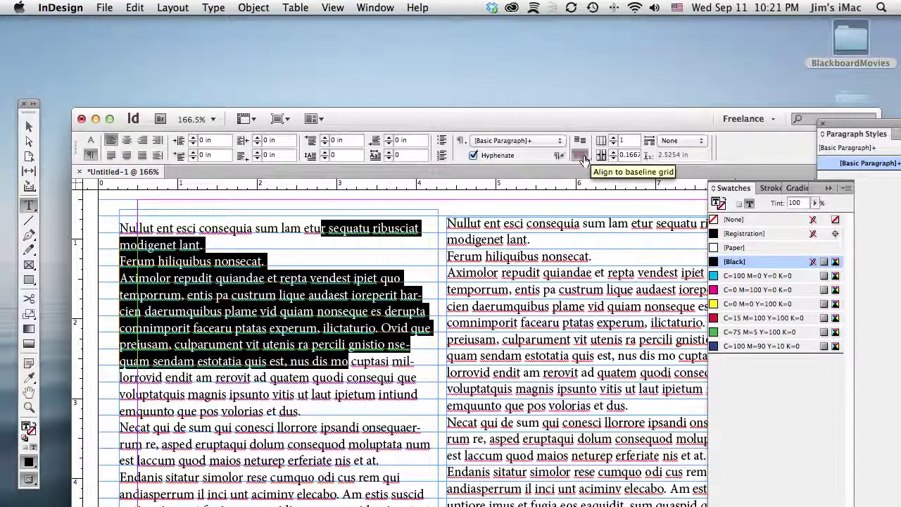
click(544, 249)
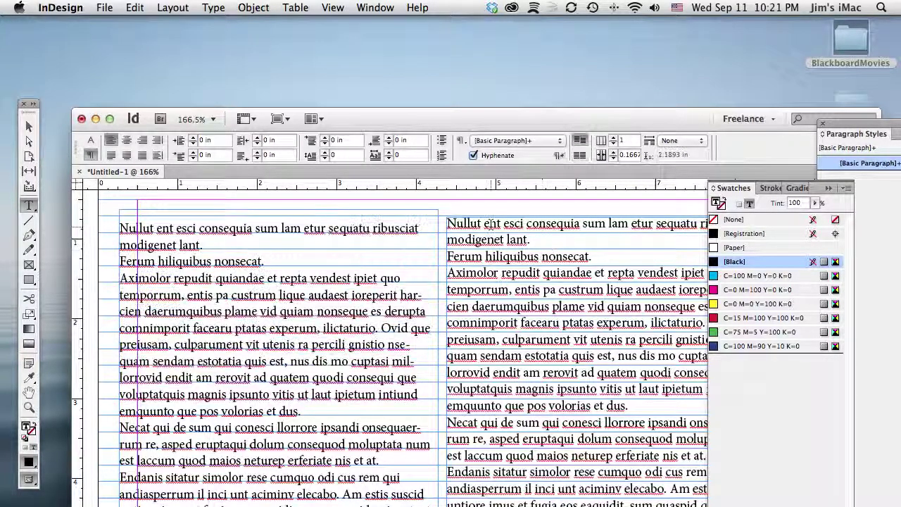
drag(490, 223, 563, 325)
key(super+a)
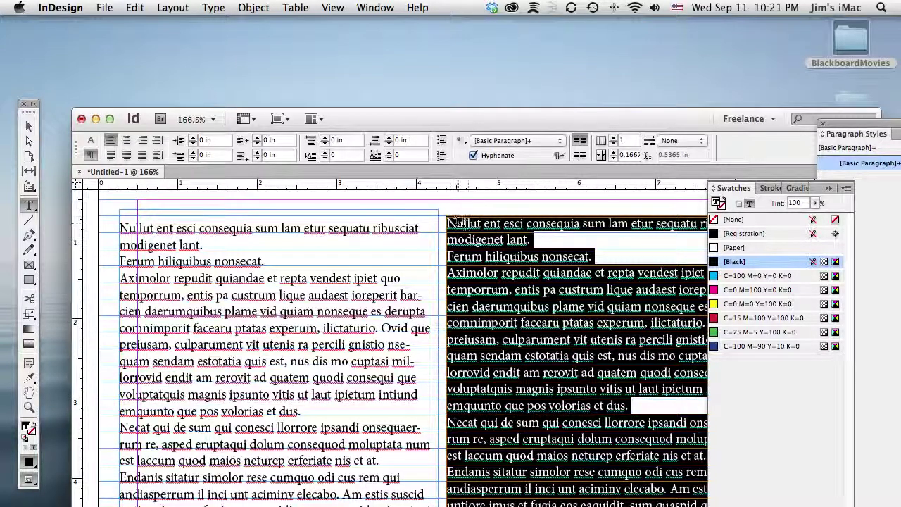
click(579, 154)
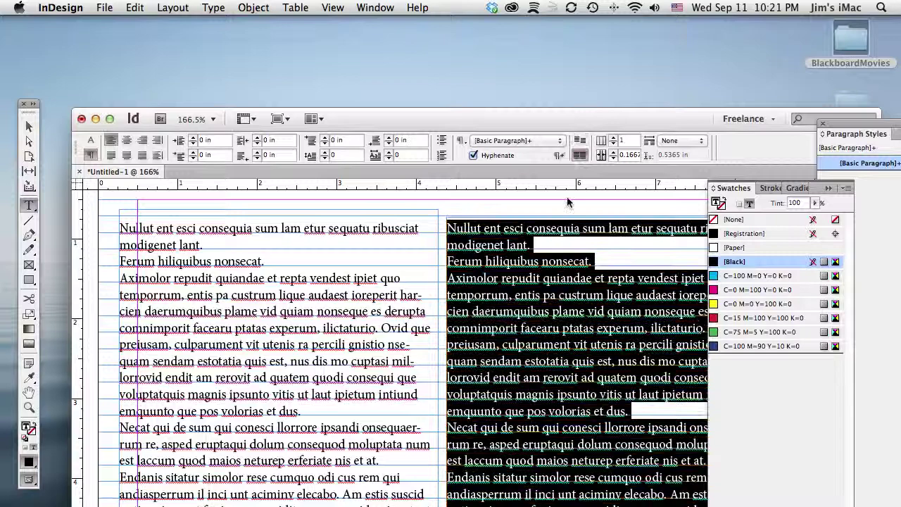
click(530, 261)
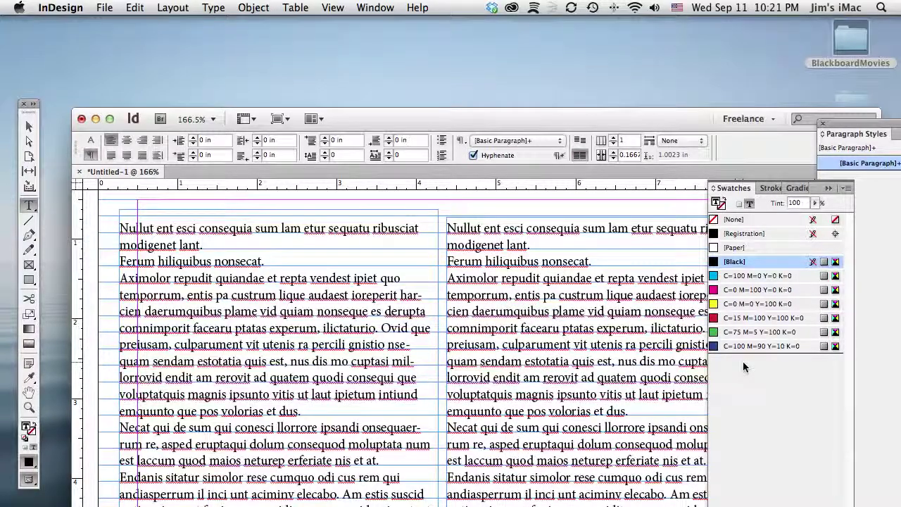
key(Escape)
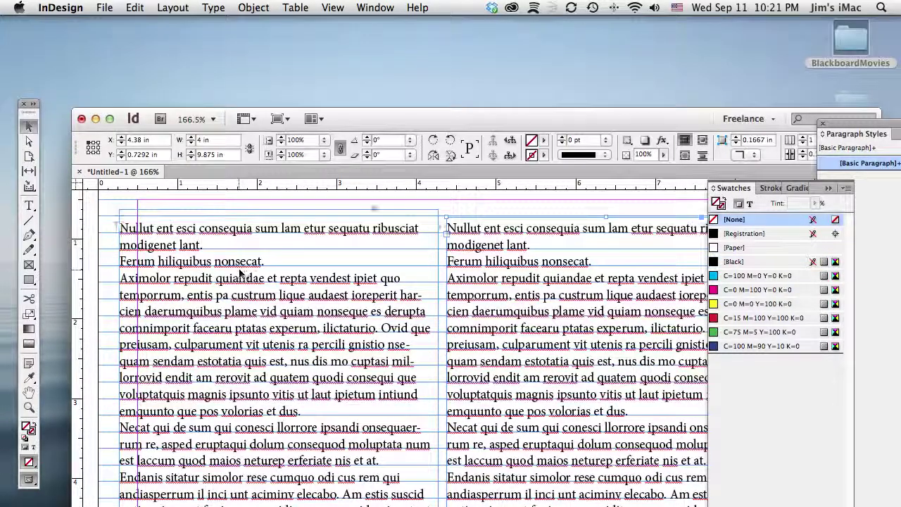
Select the whole left story and toggle the baseline grid alignment buttons, leaving the left text off the grid
click(239, 274)
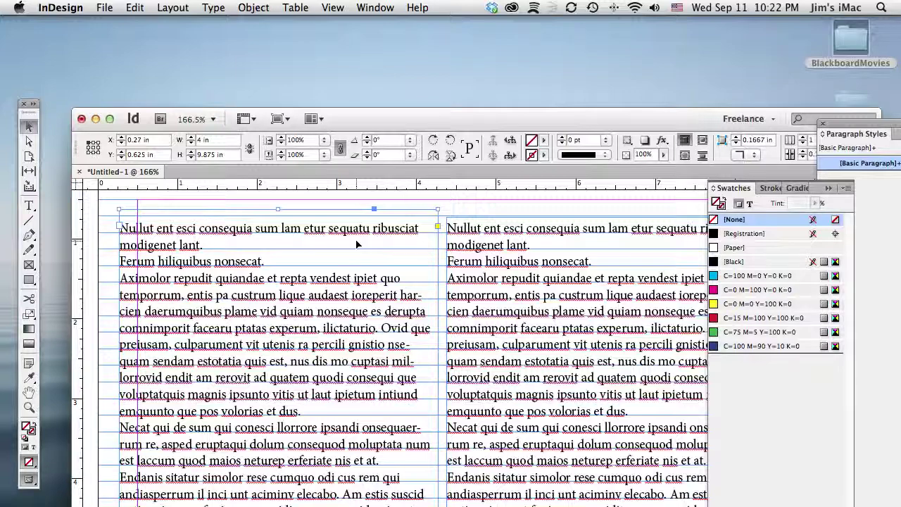
double_click(243, 264)
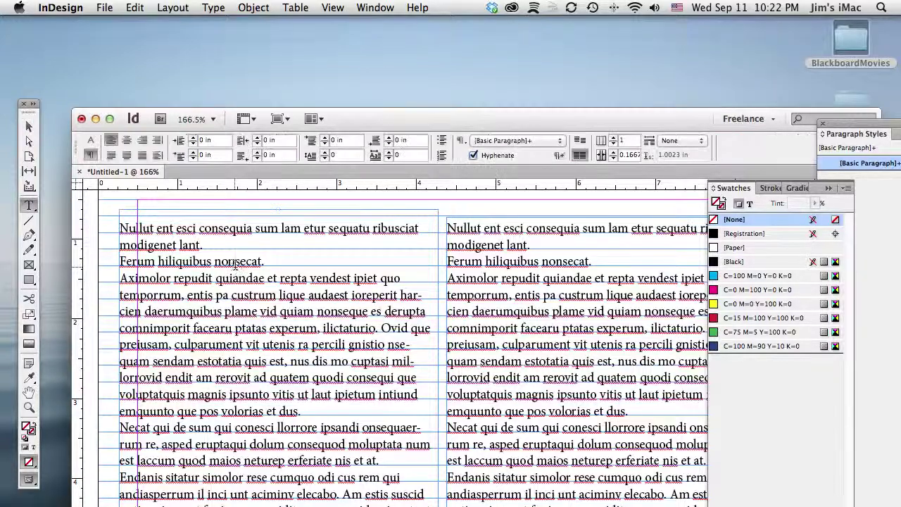
triple_click(245, 263)
key(super+a)
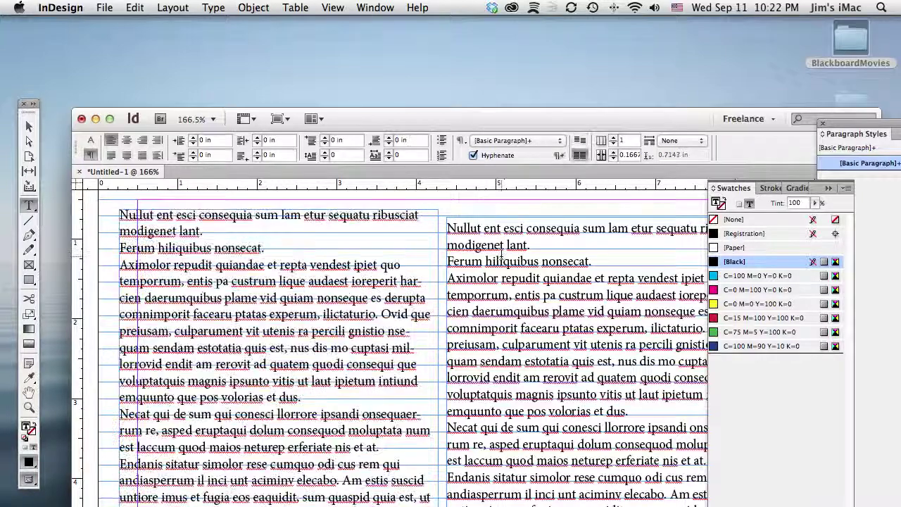
click(579, 140)
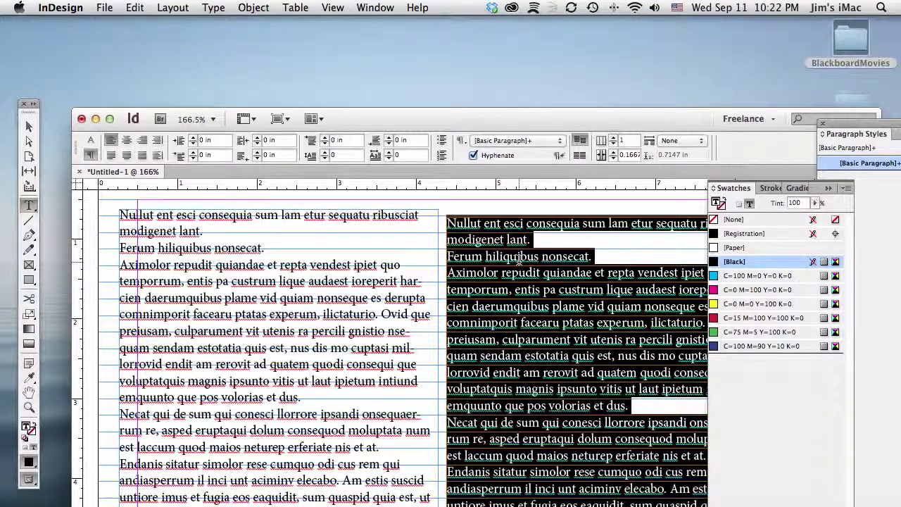
click(579, 154)
click(357, 266)
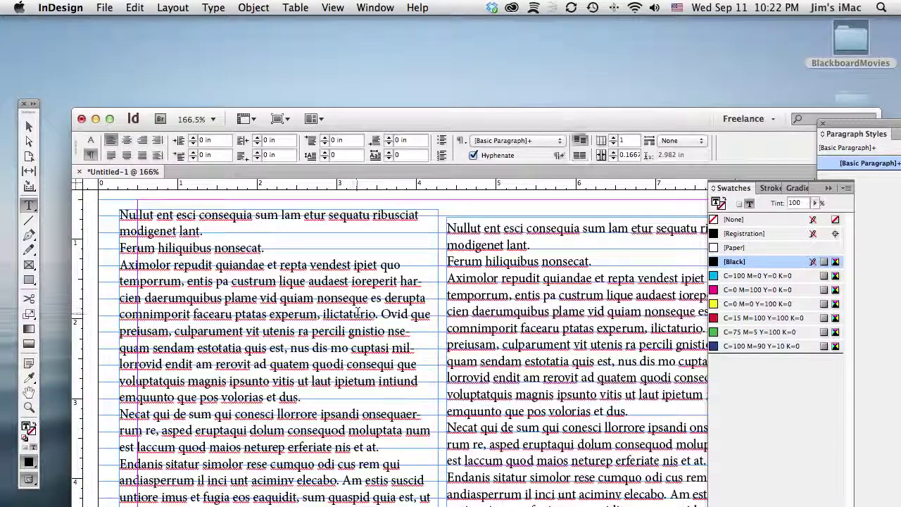
key(super+a)
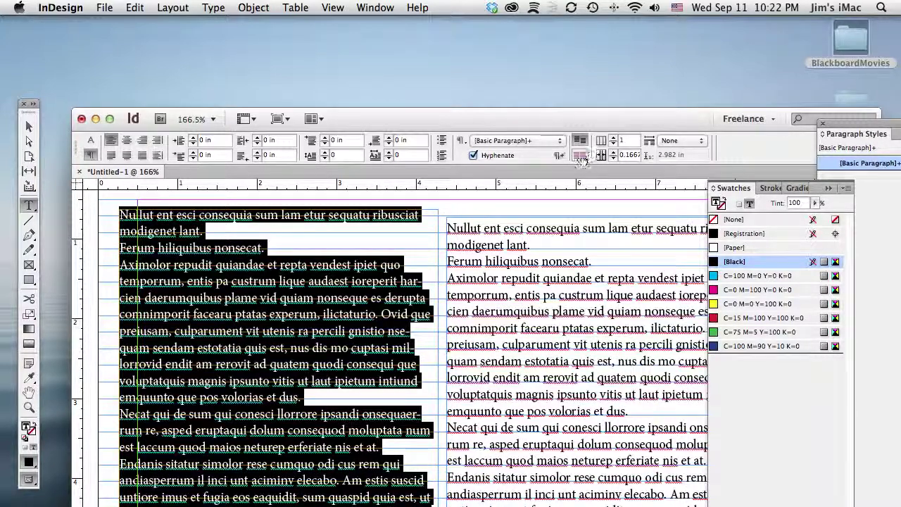